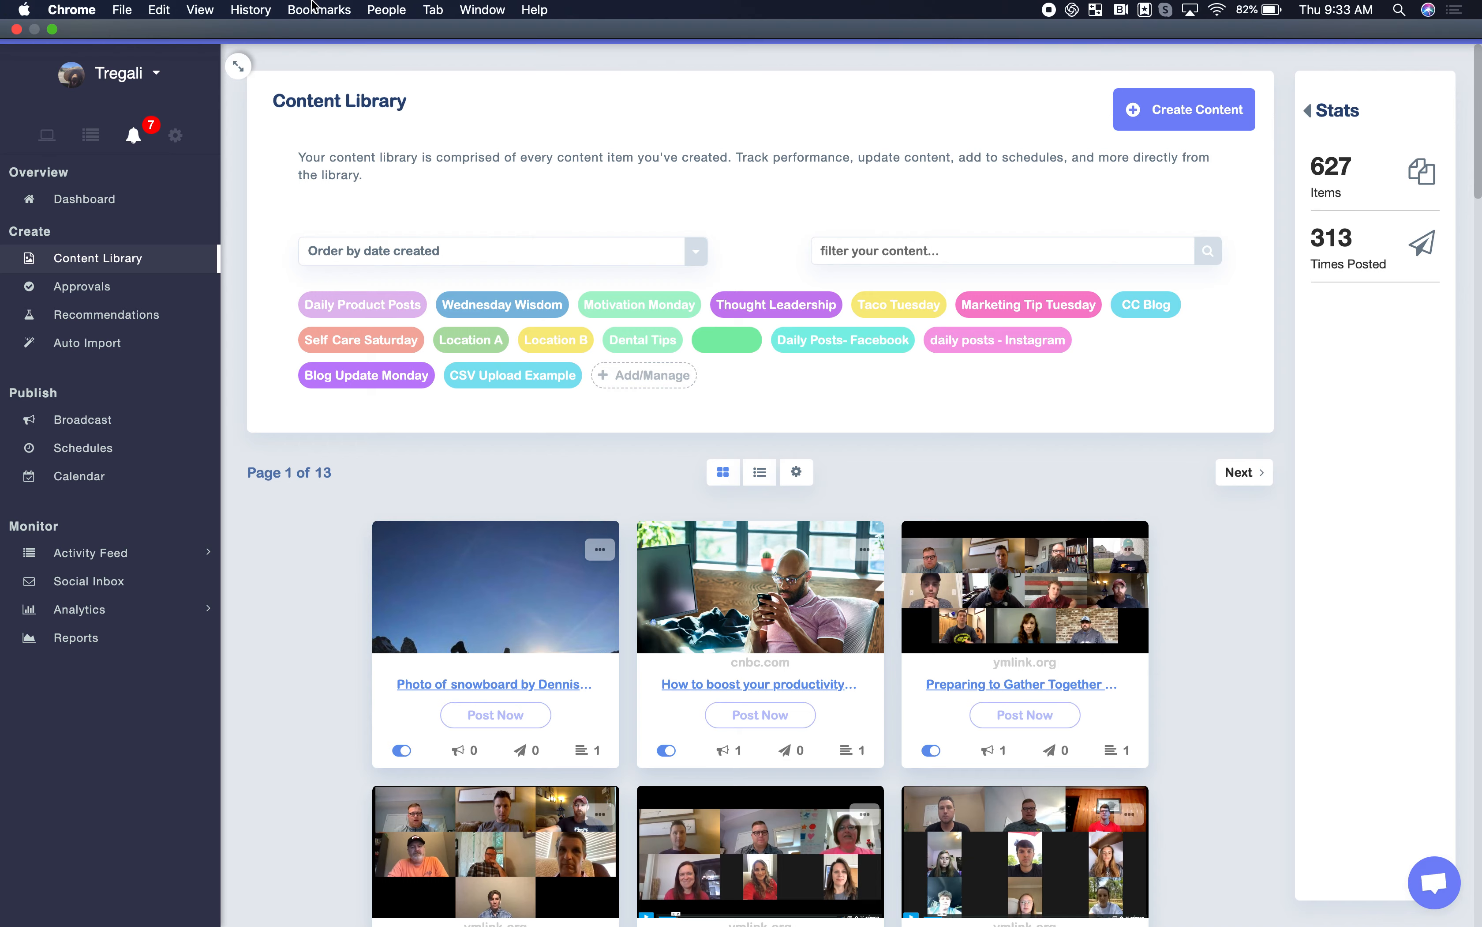
Leave full-screen view and show the help center FAQ page covering CSV formatting for bulk uploads.
click(56, 34)
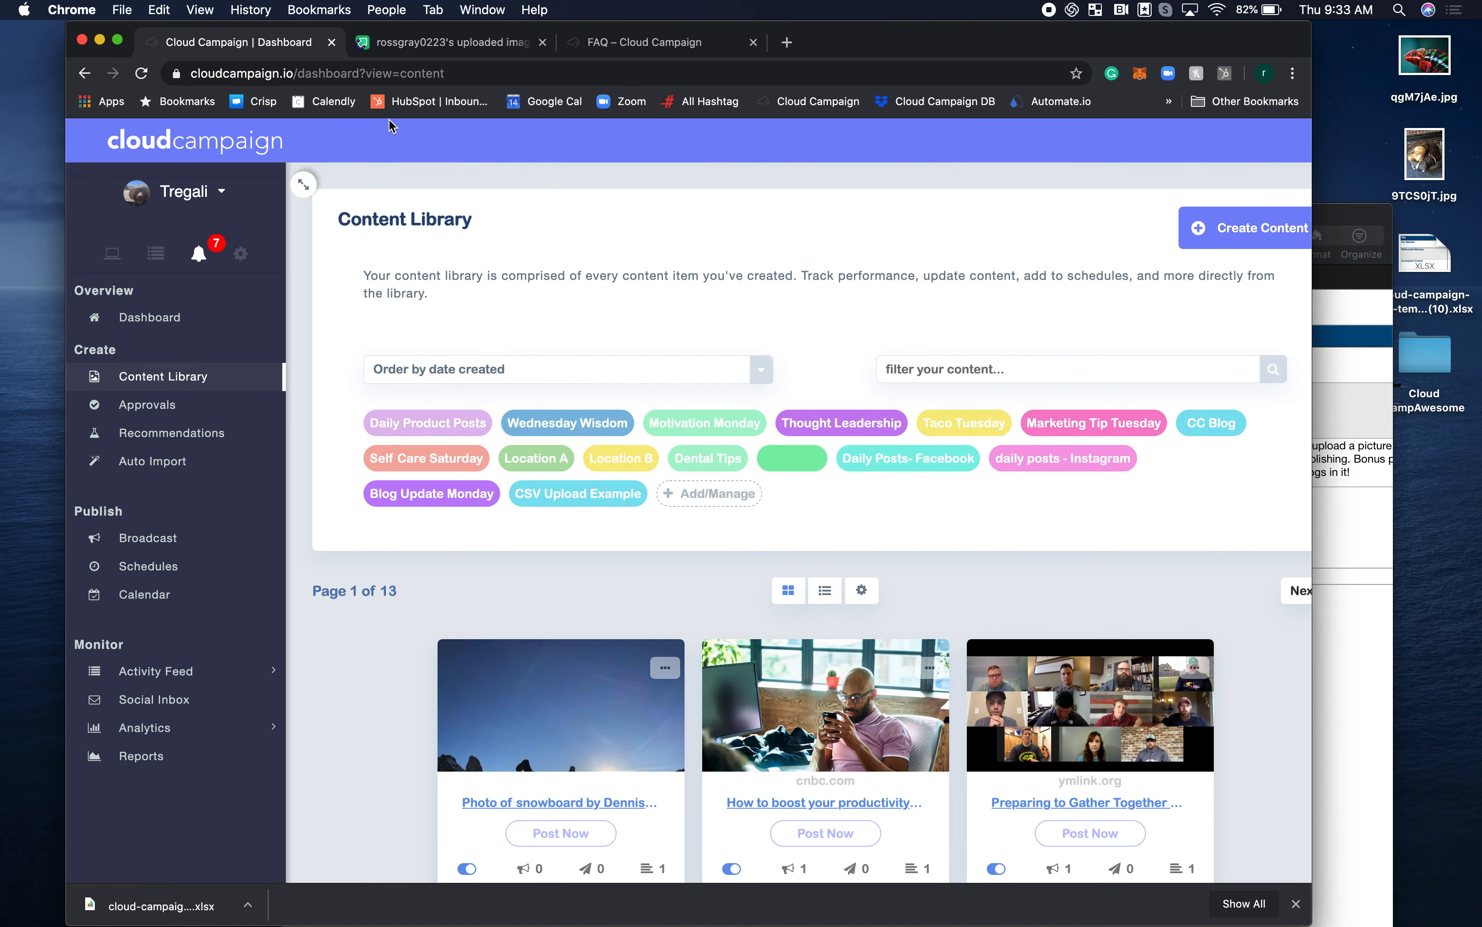
click(637, 41)
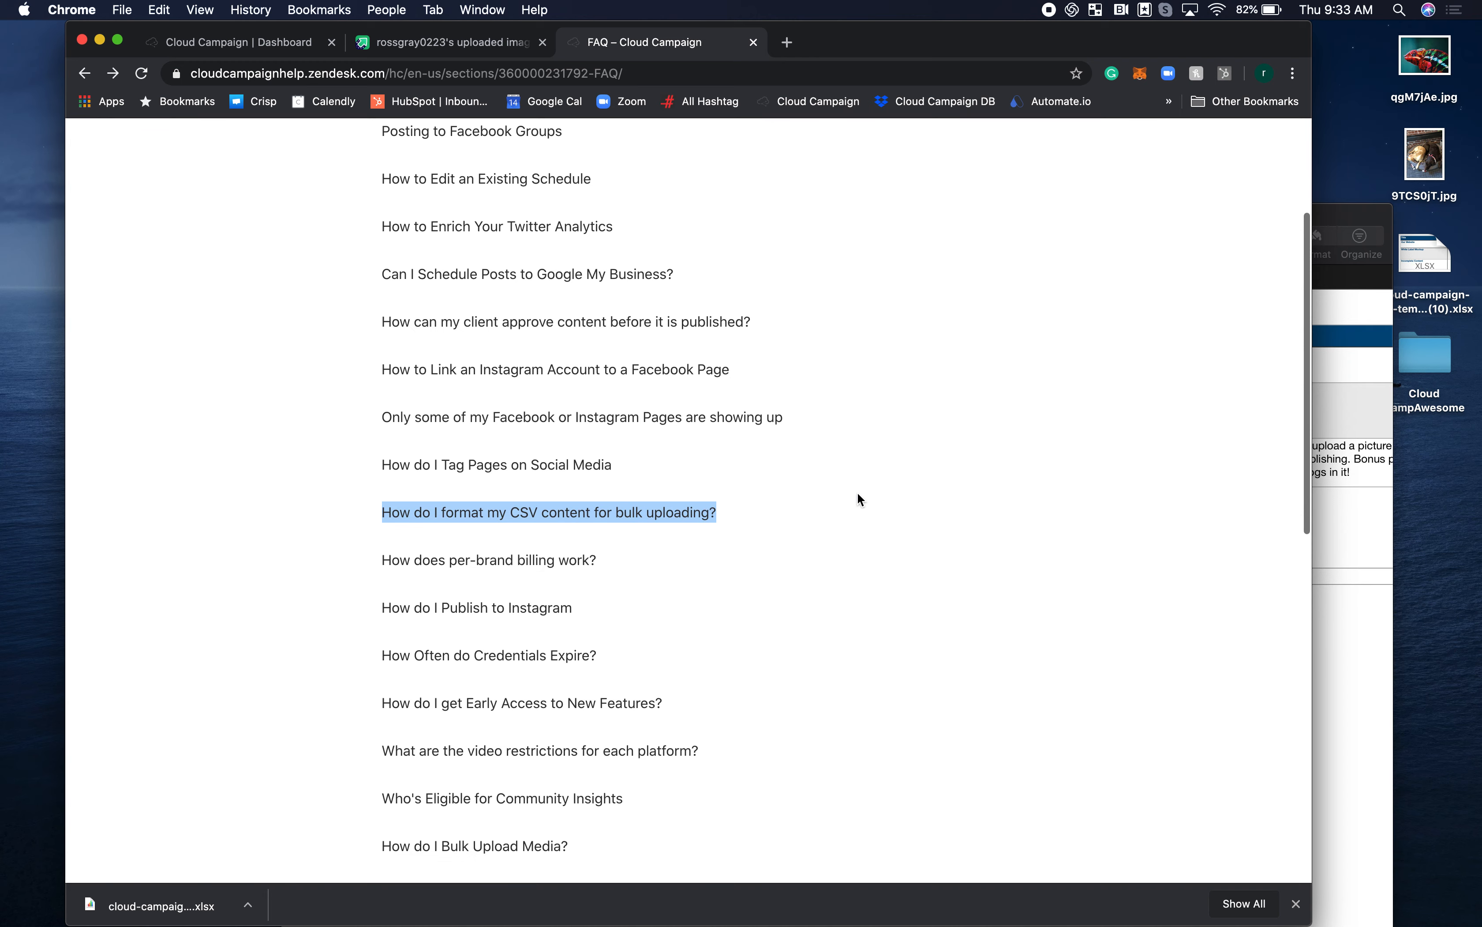
Switch to the cloud-campaign-csv-template spreadsheet in Numbers, then reposition and widen its window so most columns show.
click(1352, 598)
drag(1240, 218, 1085, 104)
drag(1236, 160, 1296, 156)
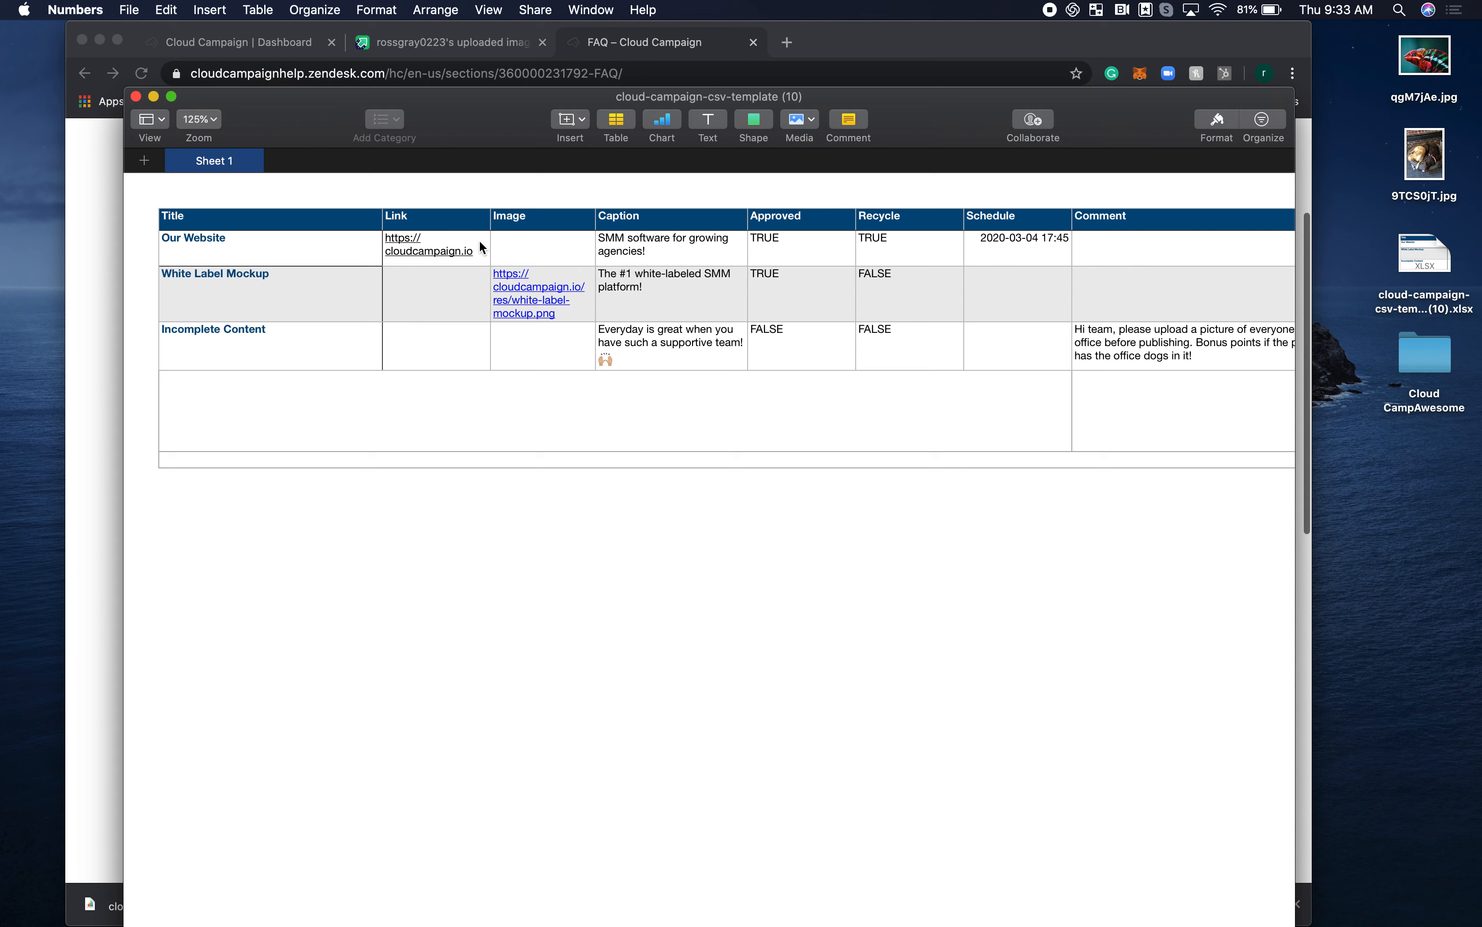
Review the sample entries and clear the contents of all three example rows below the header.
click(545, 247)
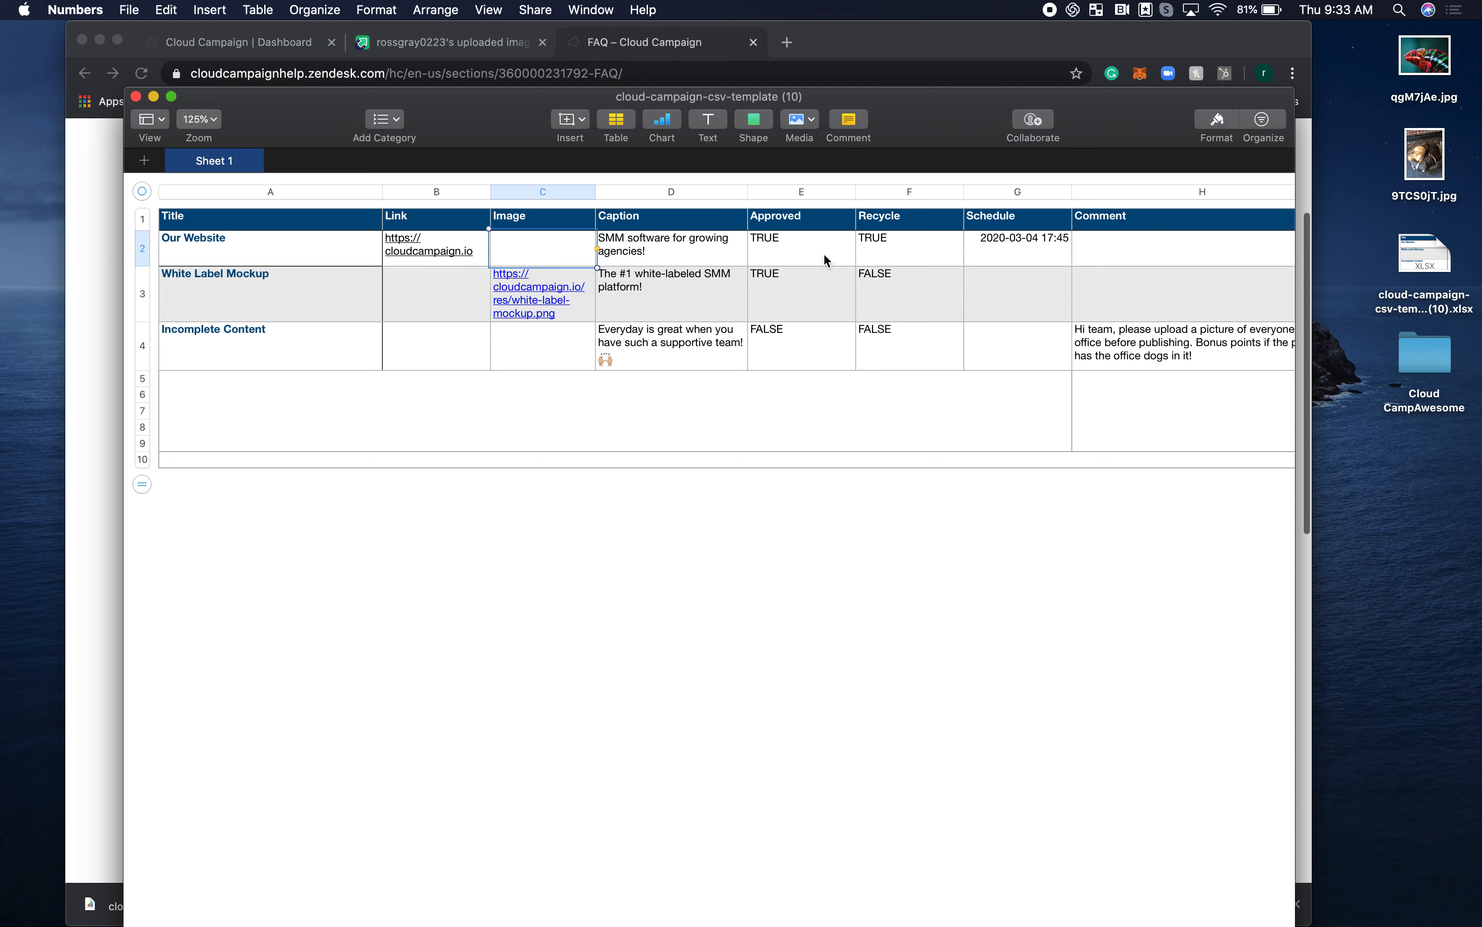
click(1018, 265)
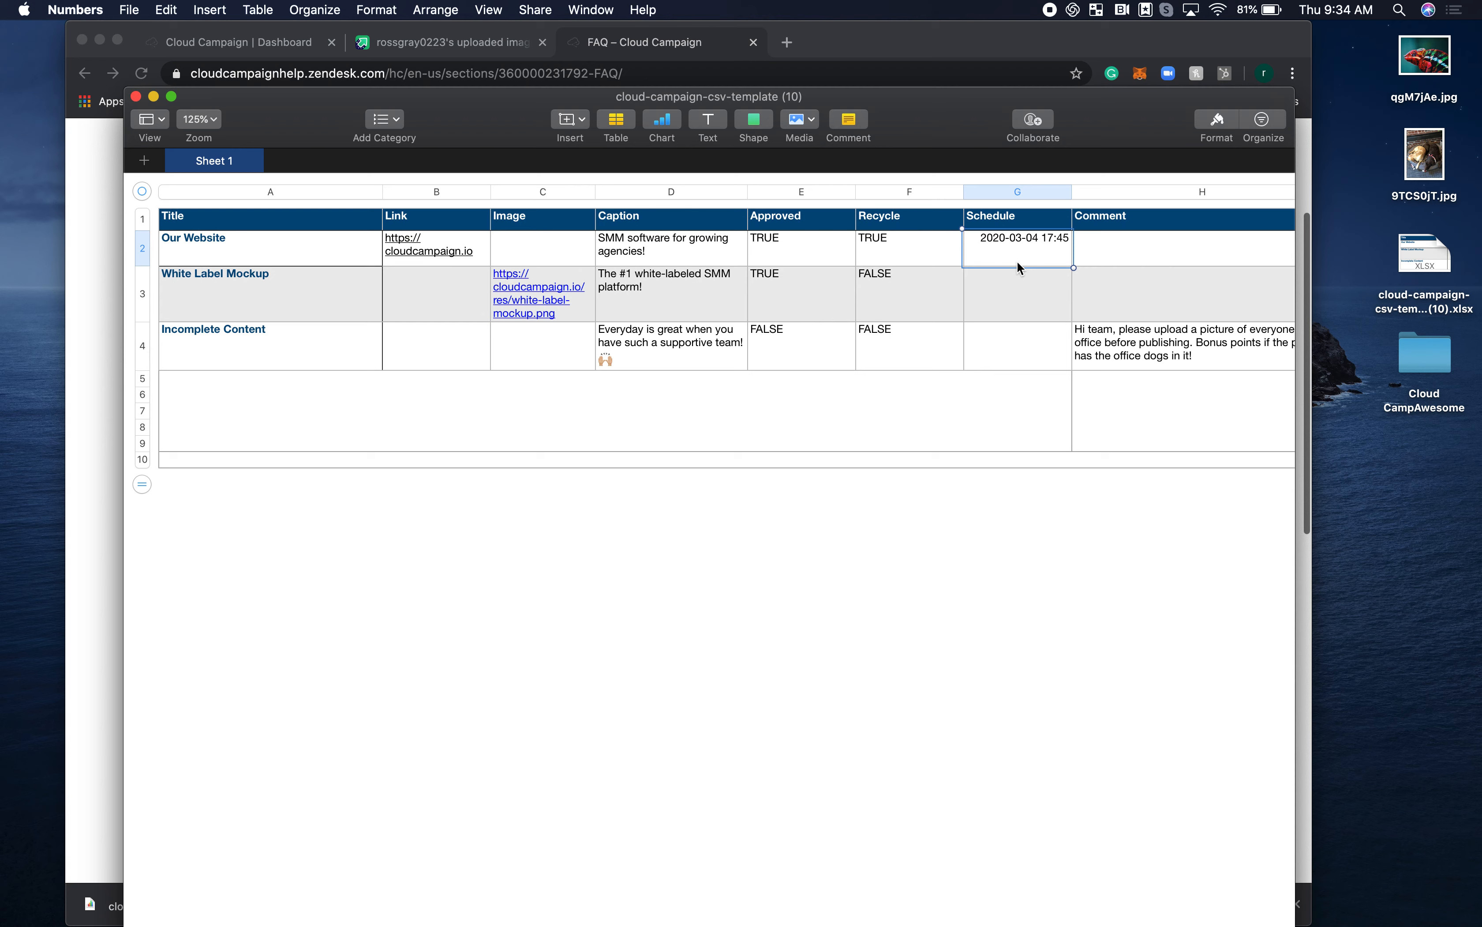
click(1140, 288)
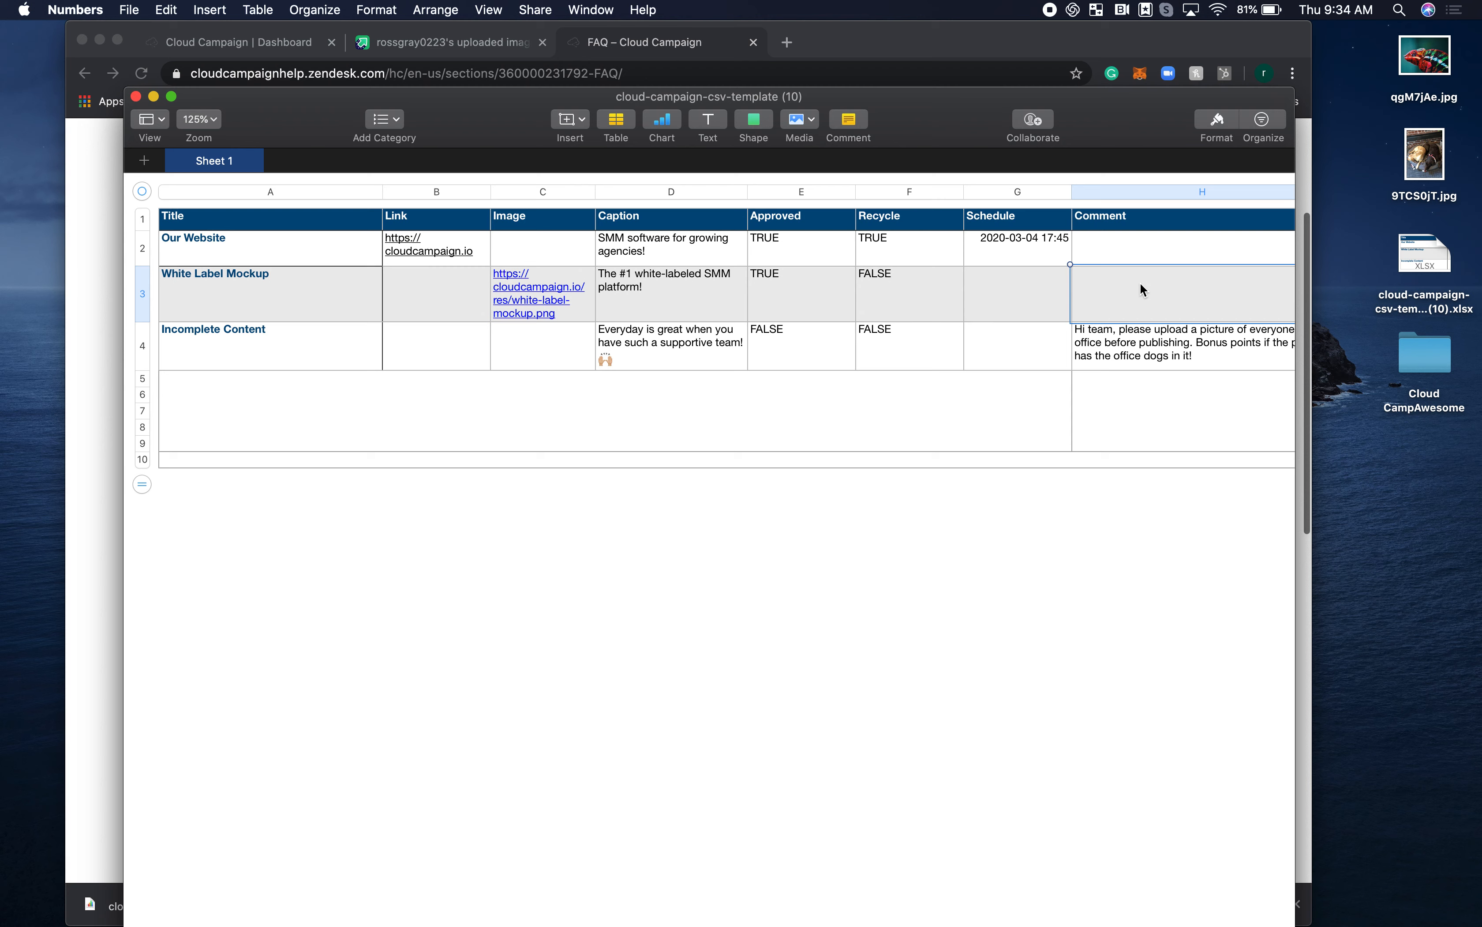
drag(1231, 357, 271, 265)
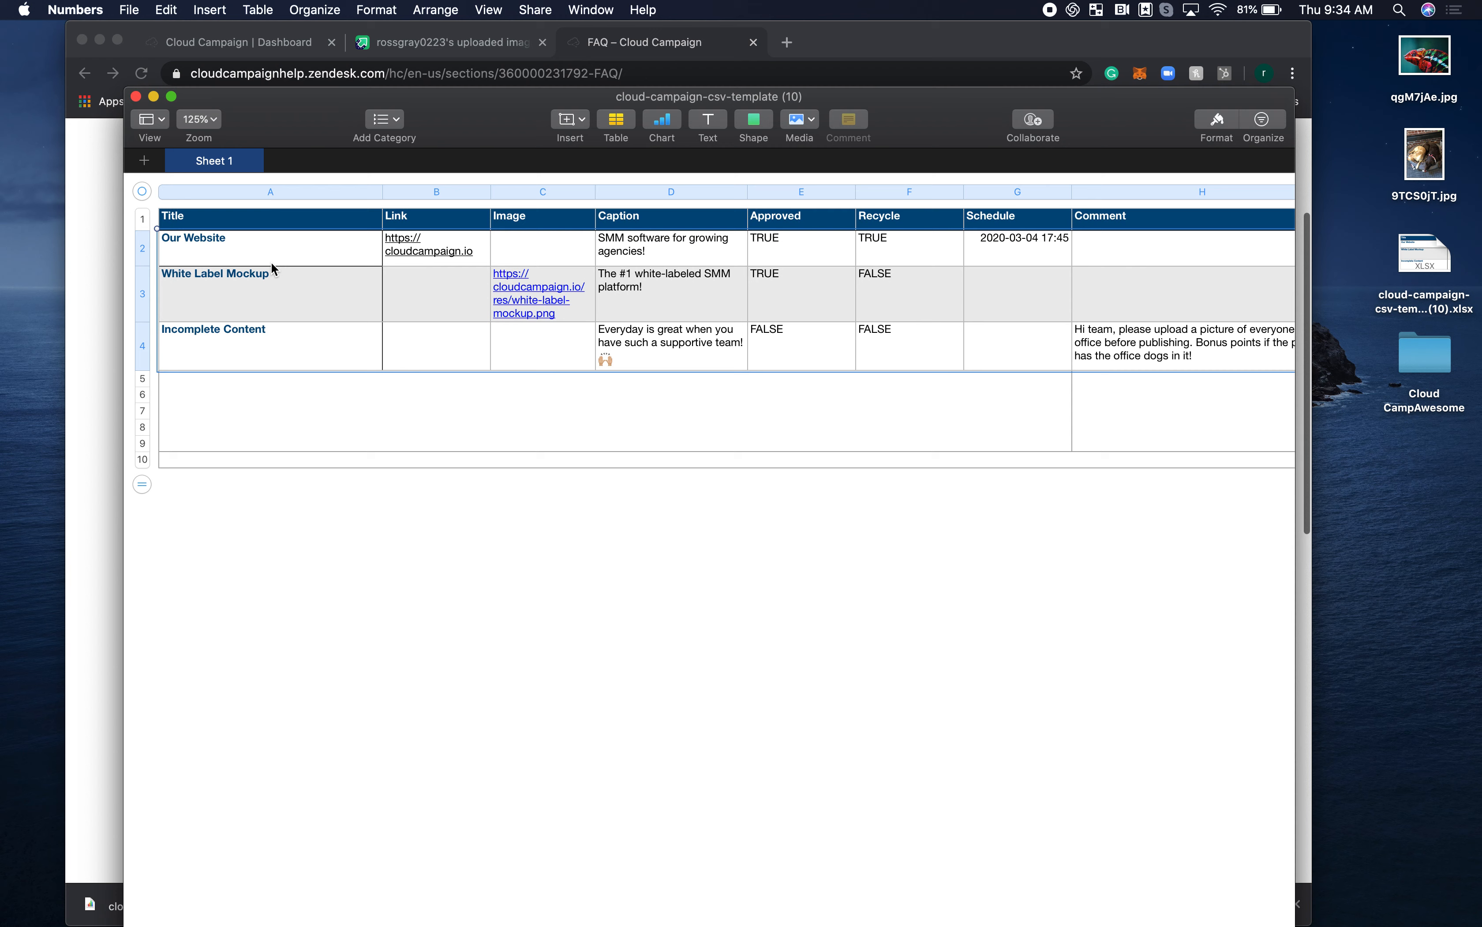
key(Delete)
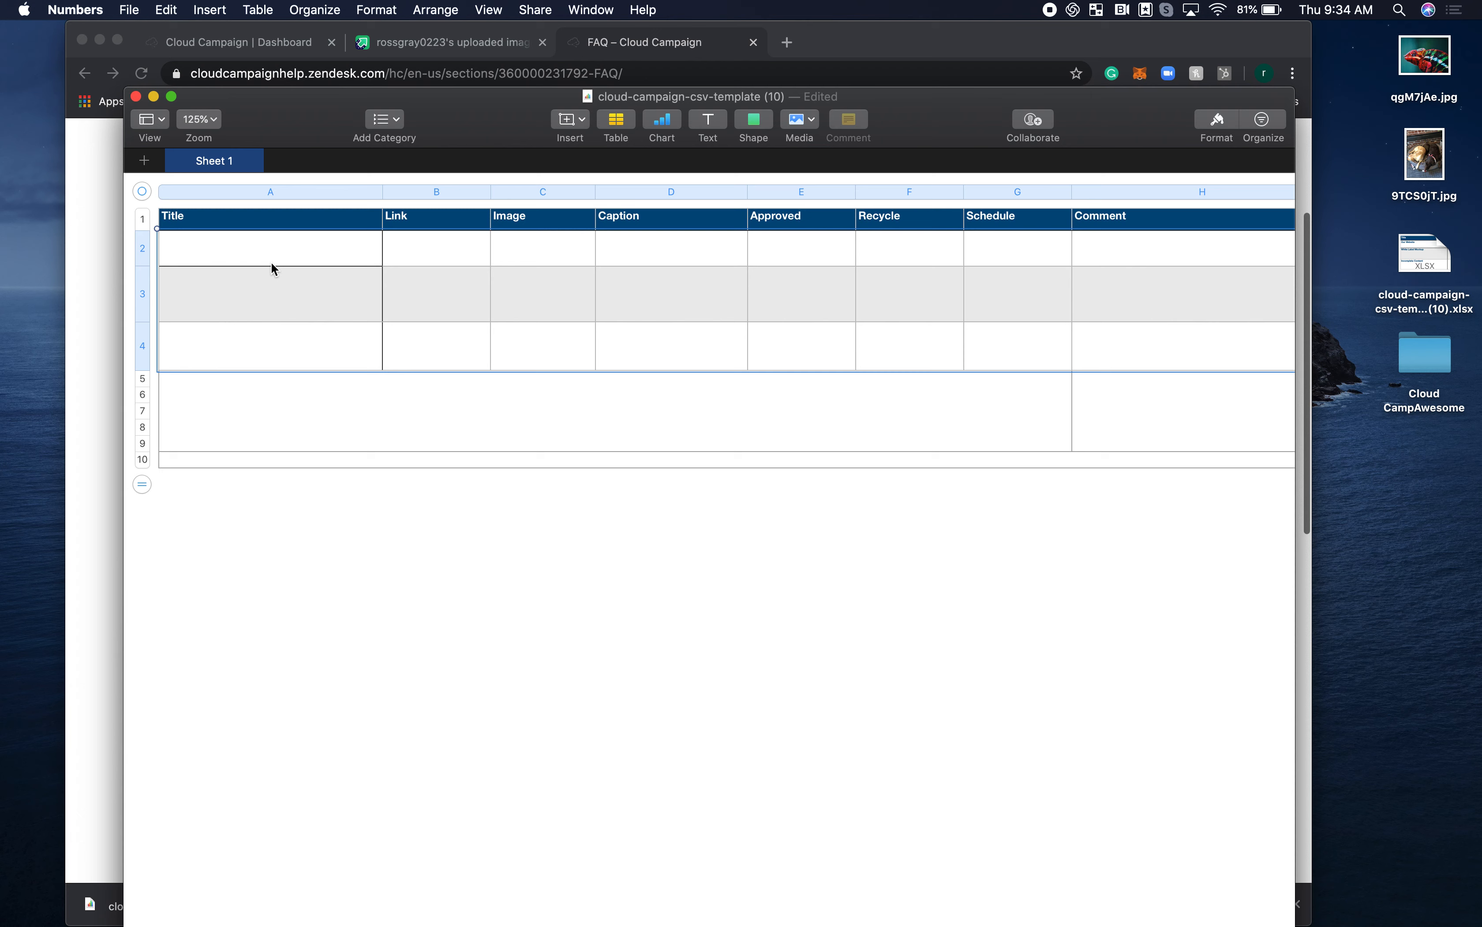
Switch to imgur in the browser and upload the desktop images qgM7jAe.jpg and 9TCS0jT.jpg.
click(432, 39)
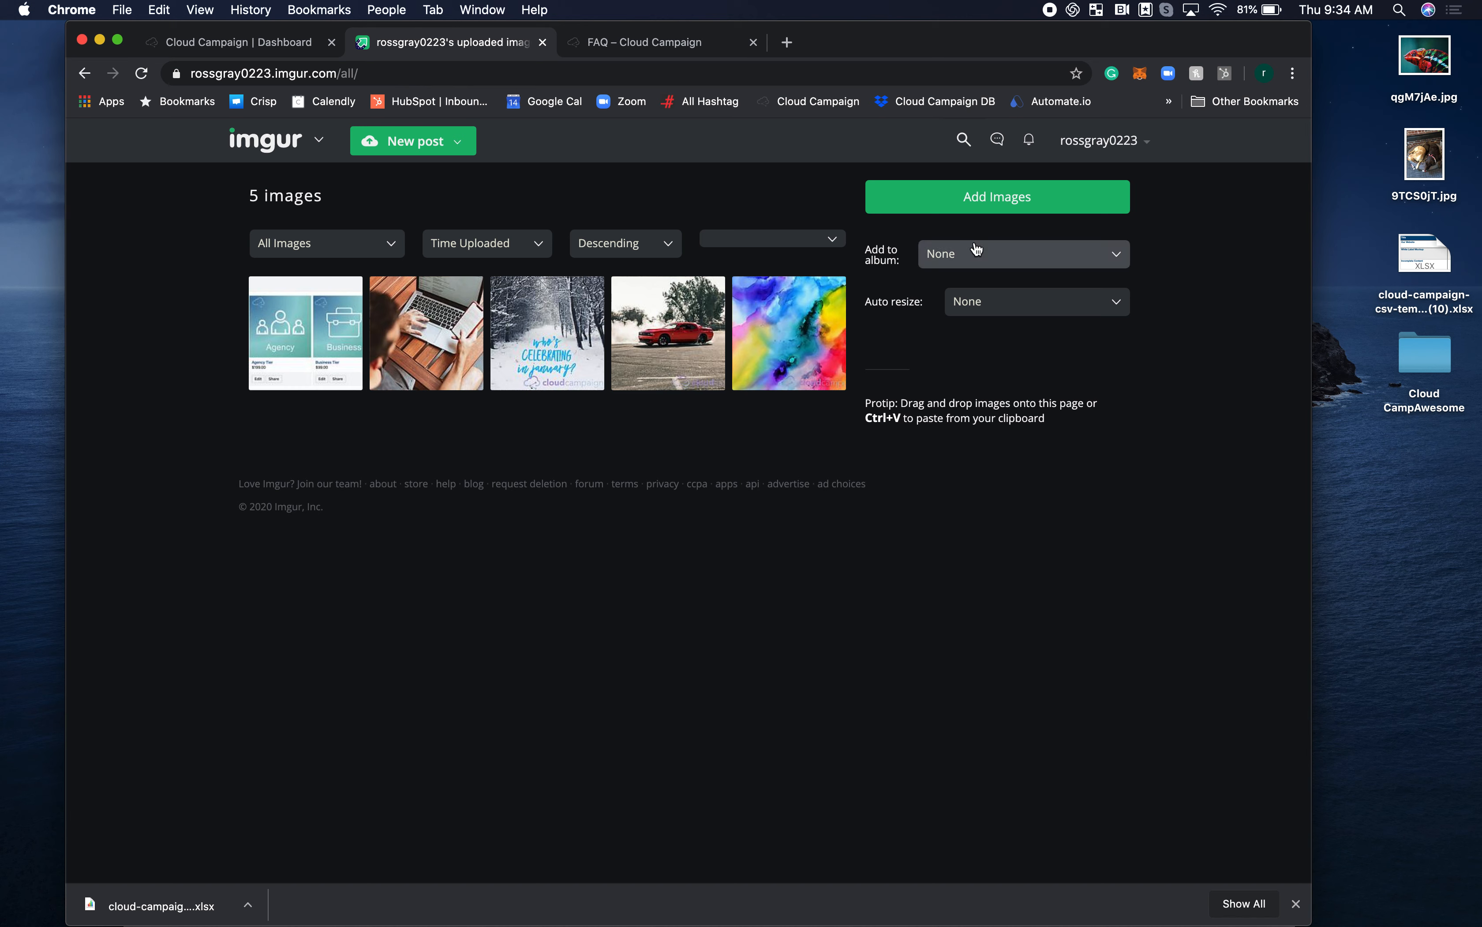
click(956, 206)
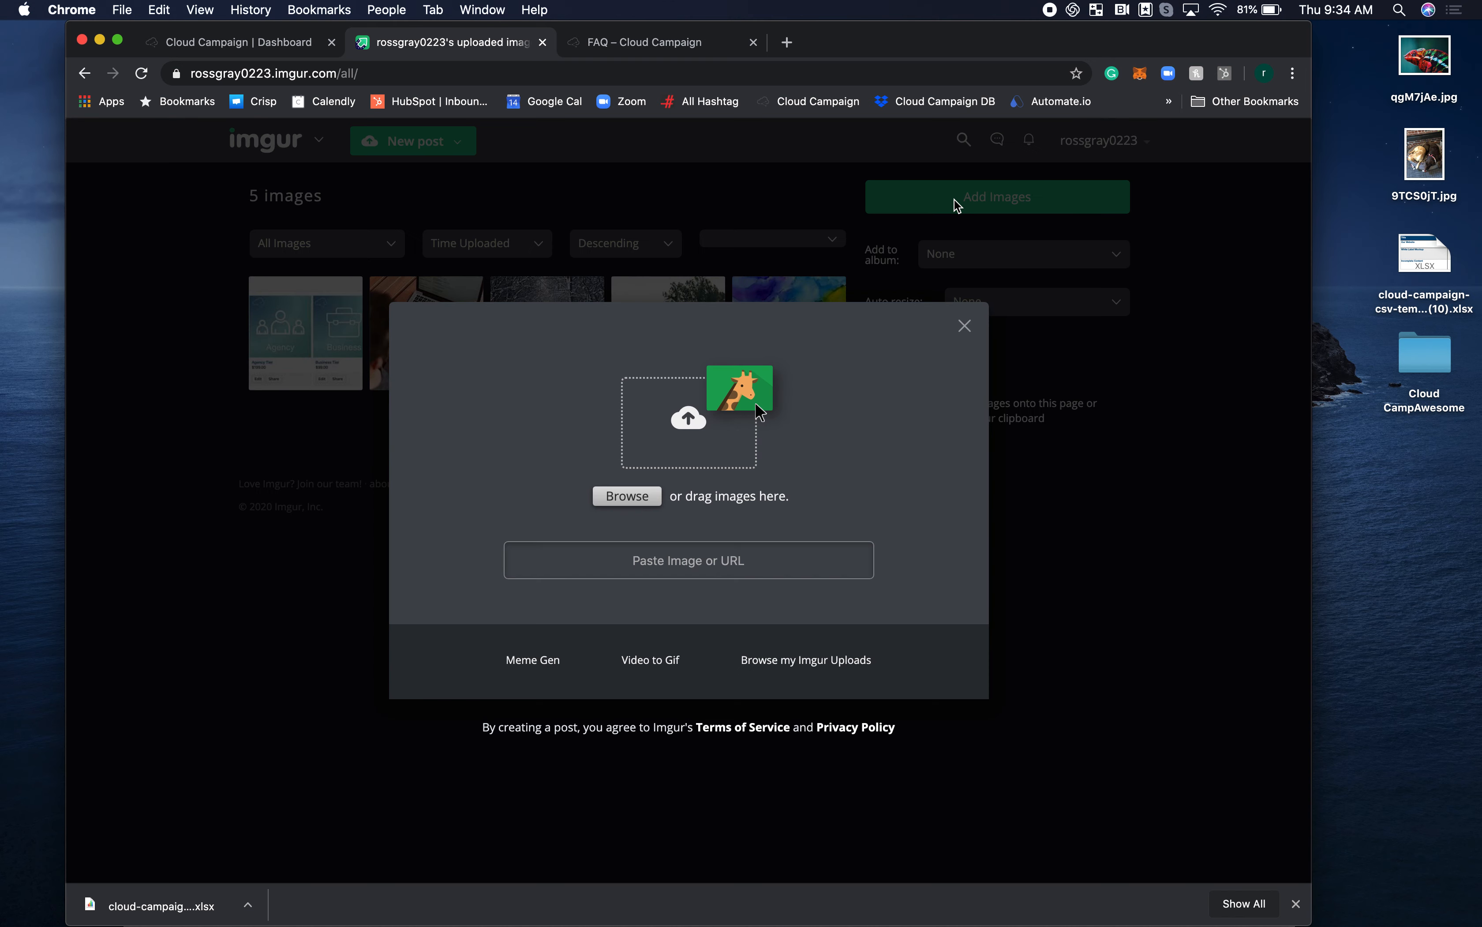
drag(1380, 54, 684, 508)
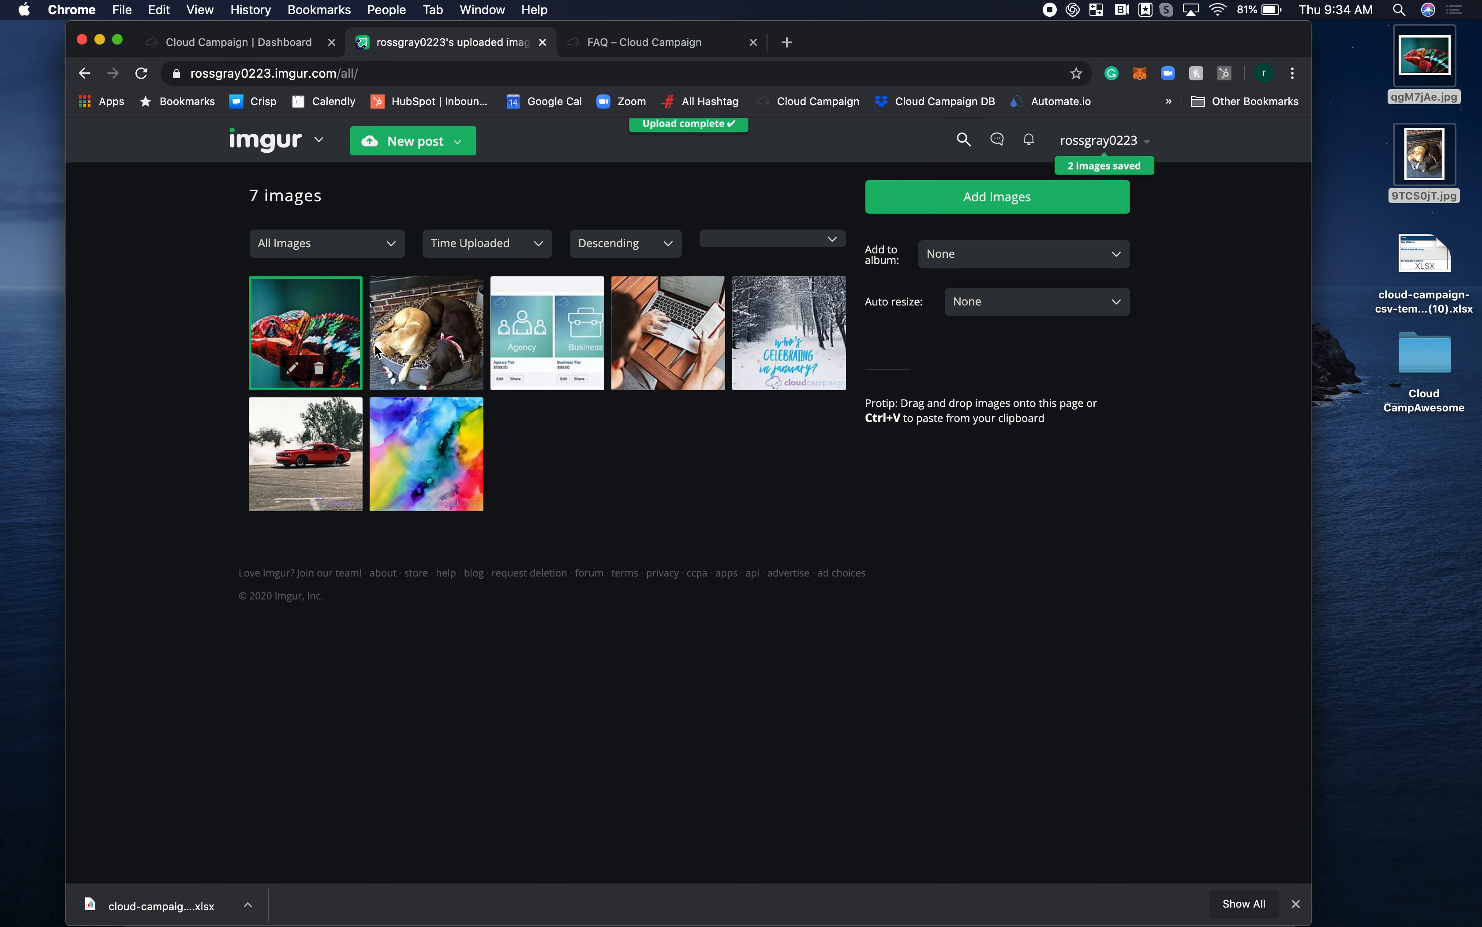
Copy the direct link of the uploaded sleeping dogs image and paste it into row 2's Link cell in Numbers.
click(461, 311)
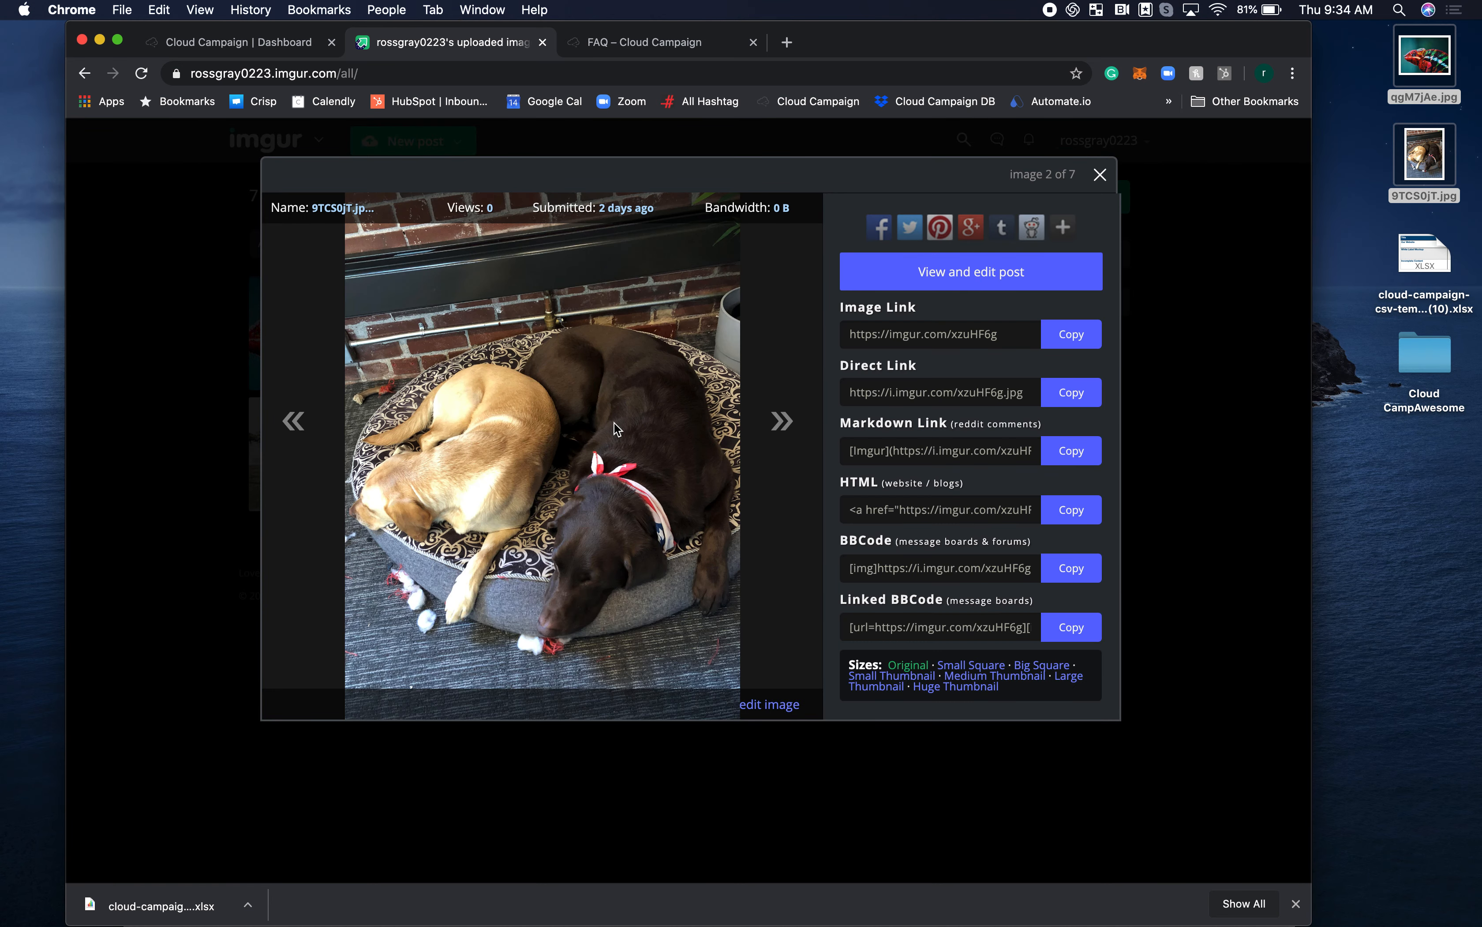
click(913, 390)
click(1076, 388)
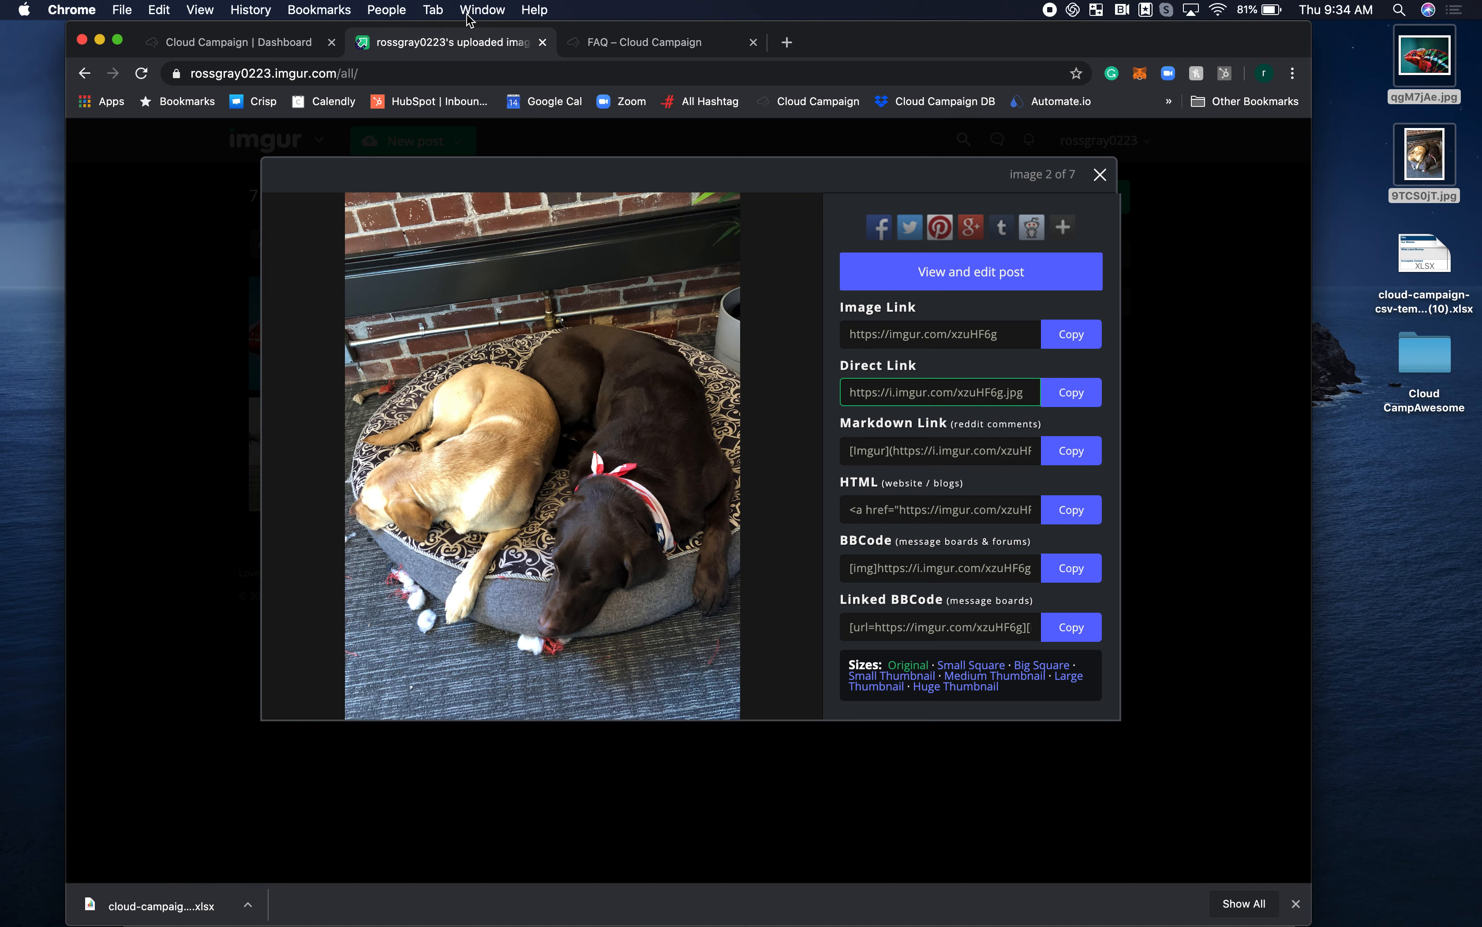
key(ctrl+Up)
click(1020, 317)
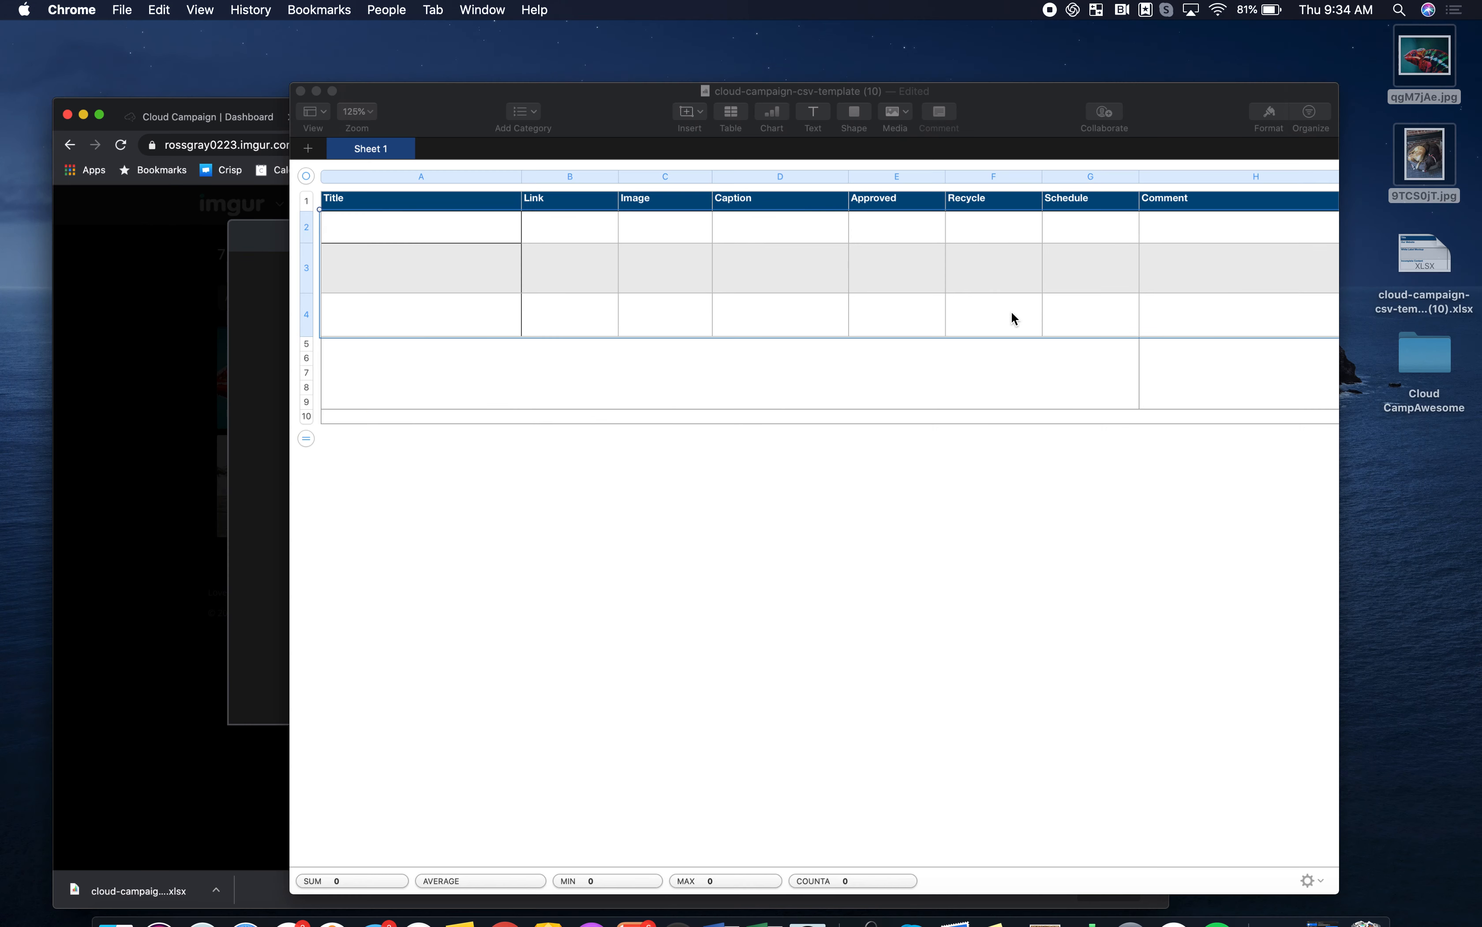
click(466, 251)
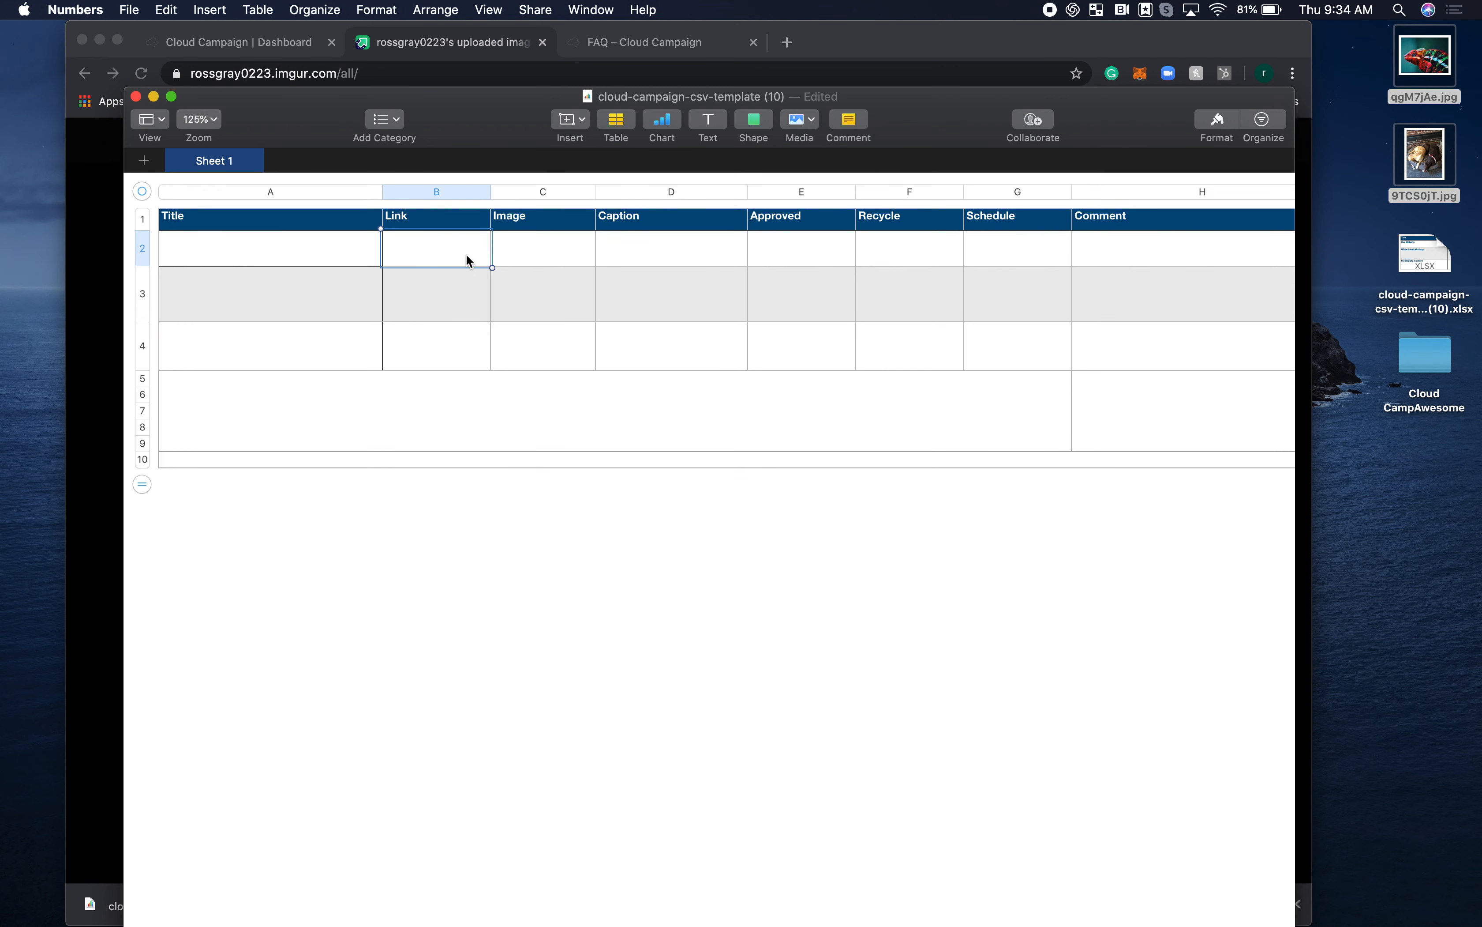
key(super+v)
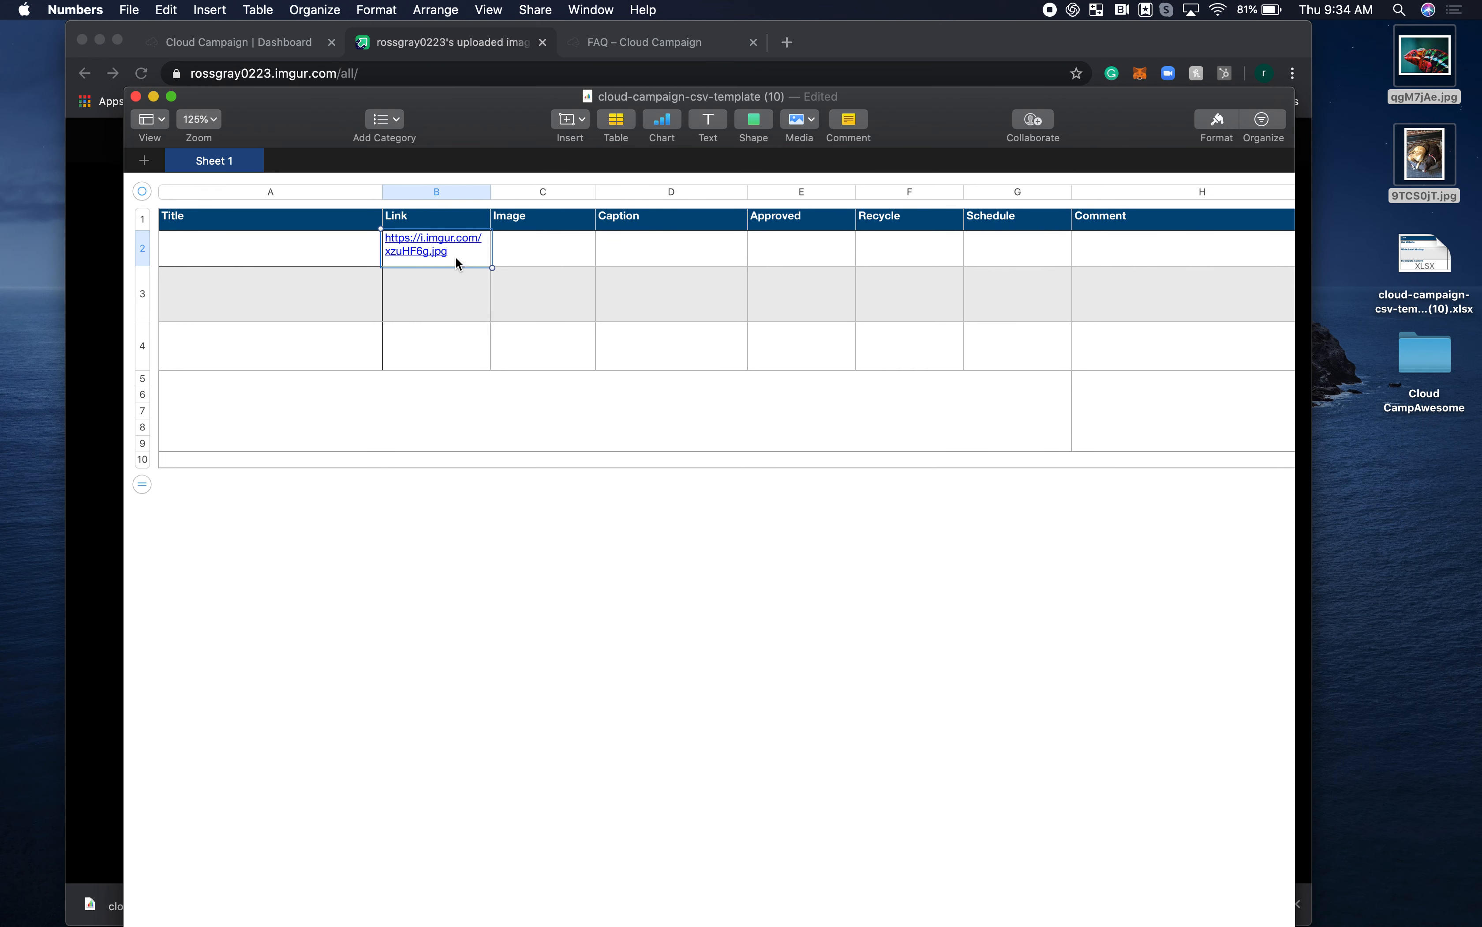
Title row 2 "Sleeping Dogs" and move the pasted image URL from the Link cell to the Image cell.
click(246, 259)
text(Sle)
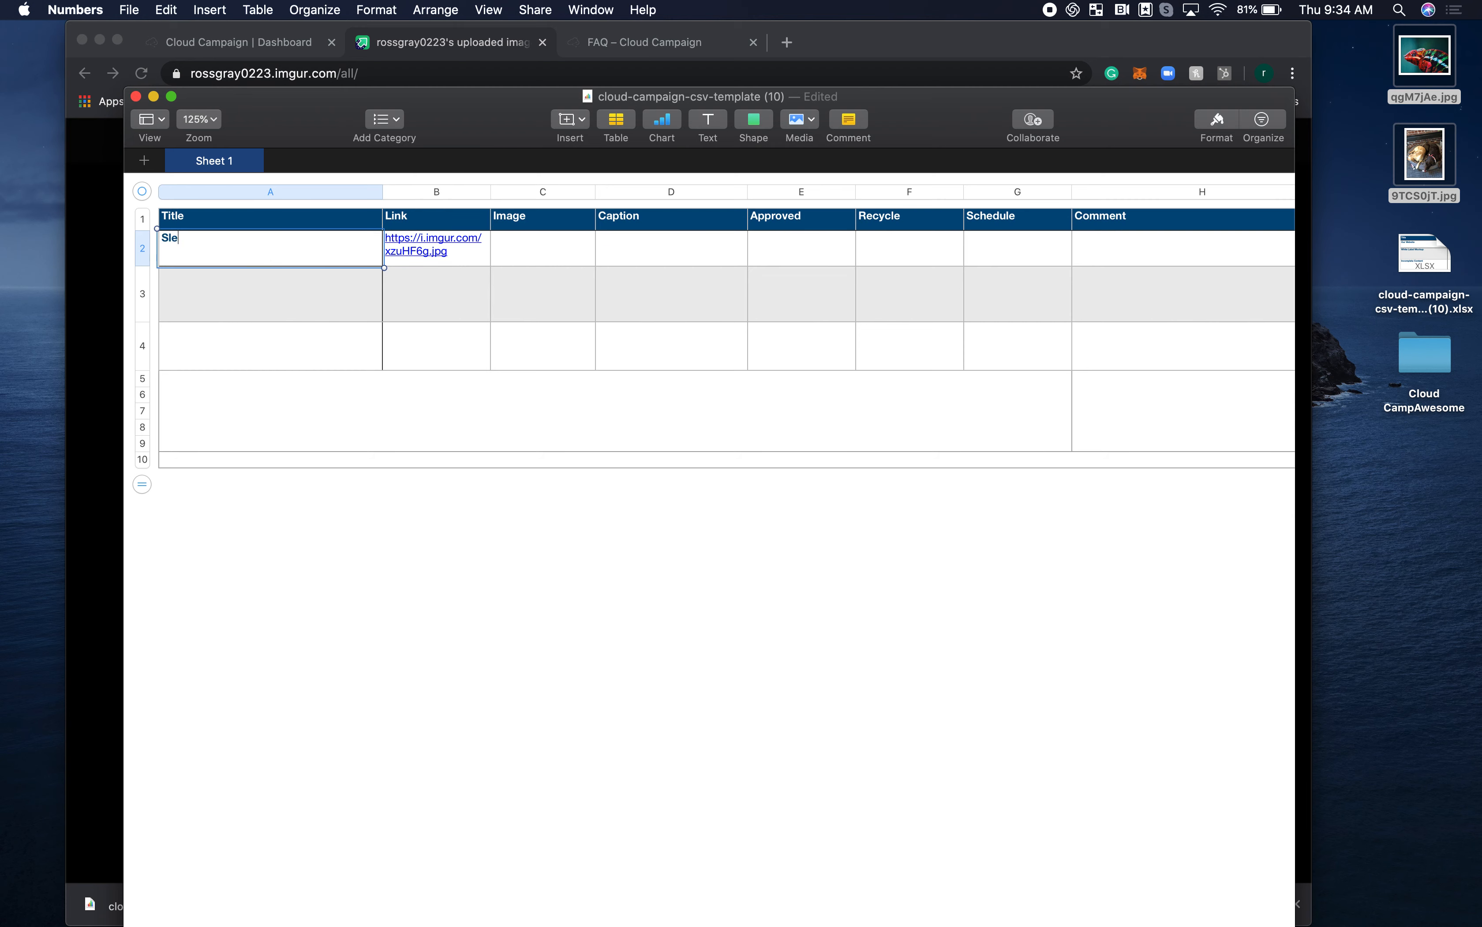
text(eping Dogs)
click(460, 265)
drag(458, 265, 533, 256)
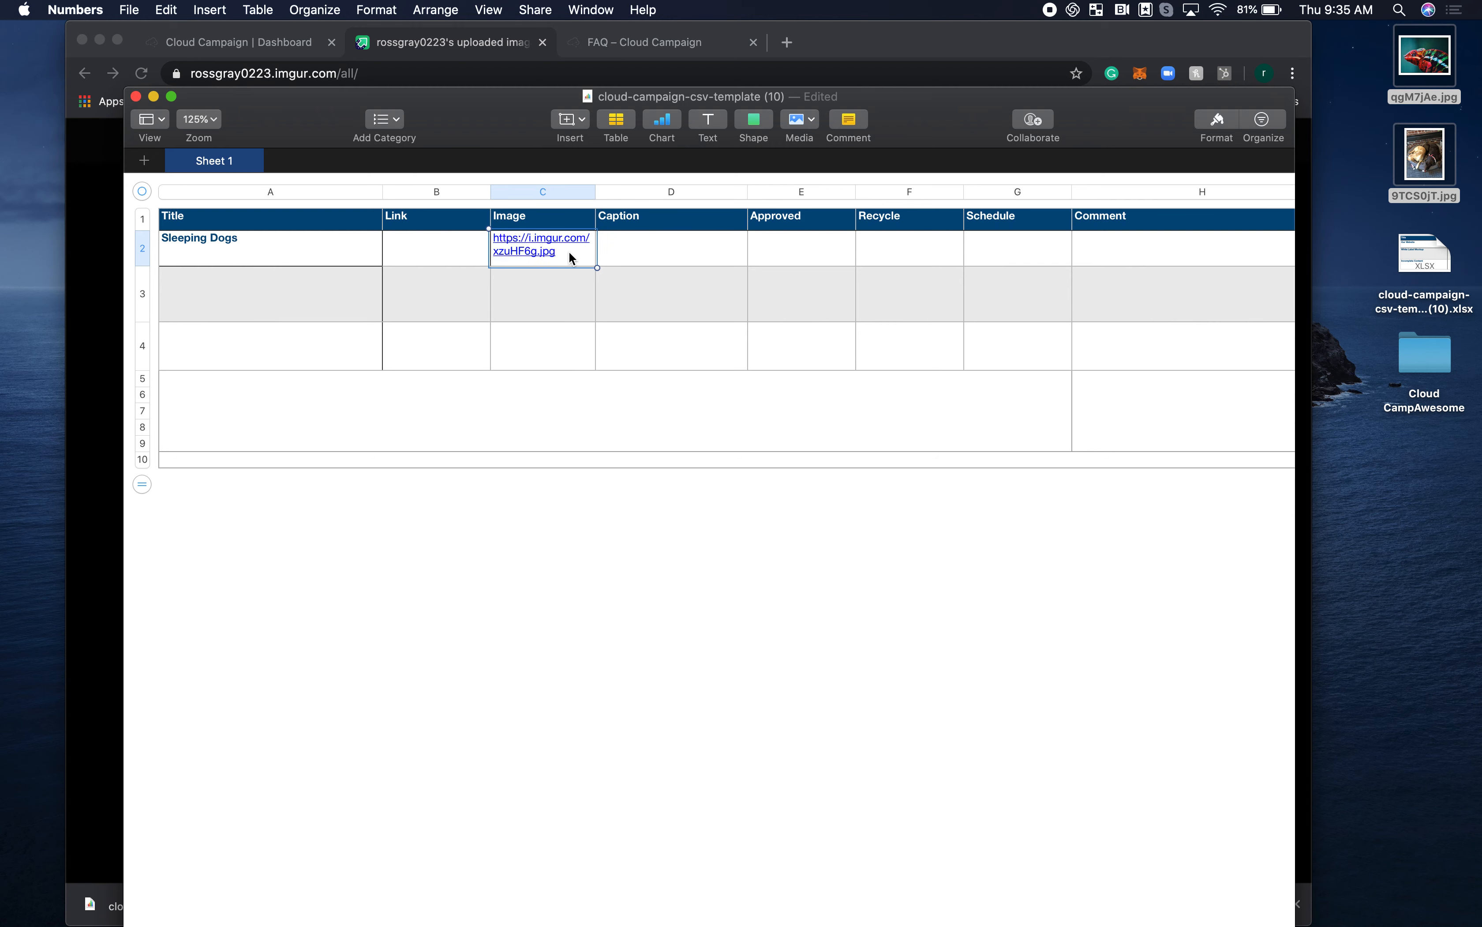
Enter "Office Dogs Taking A Nap" as the caption for the Sleeping Dogs row.
click(645, 256)
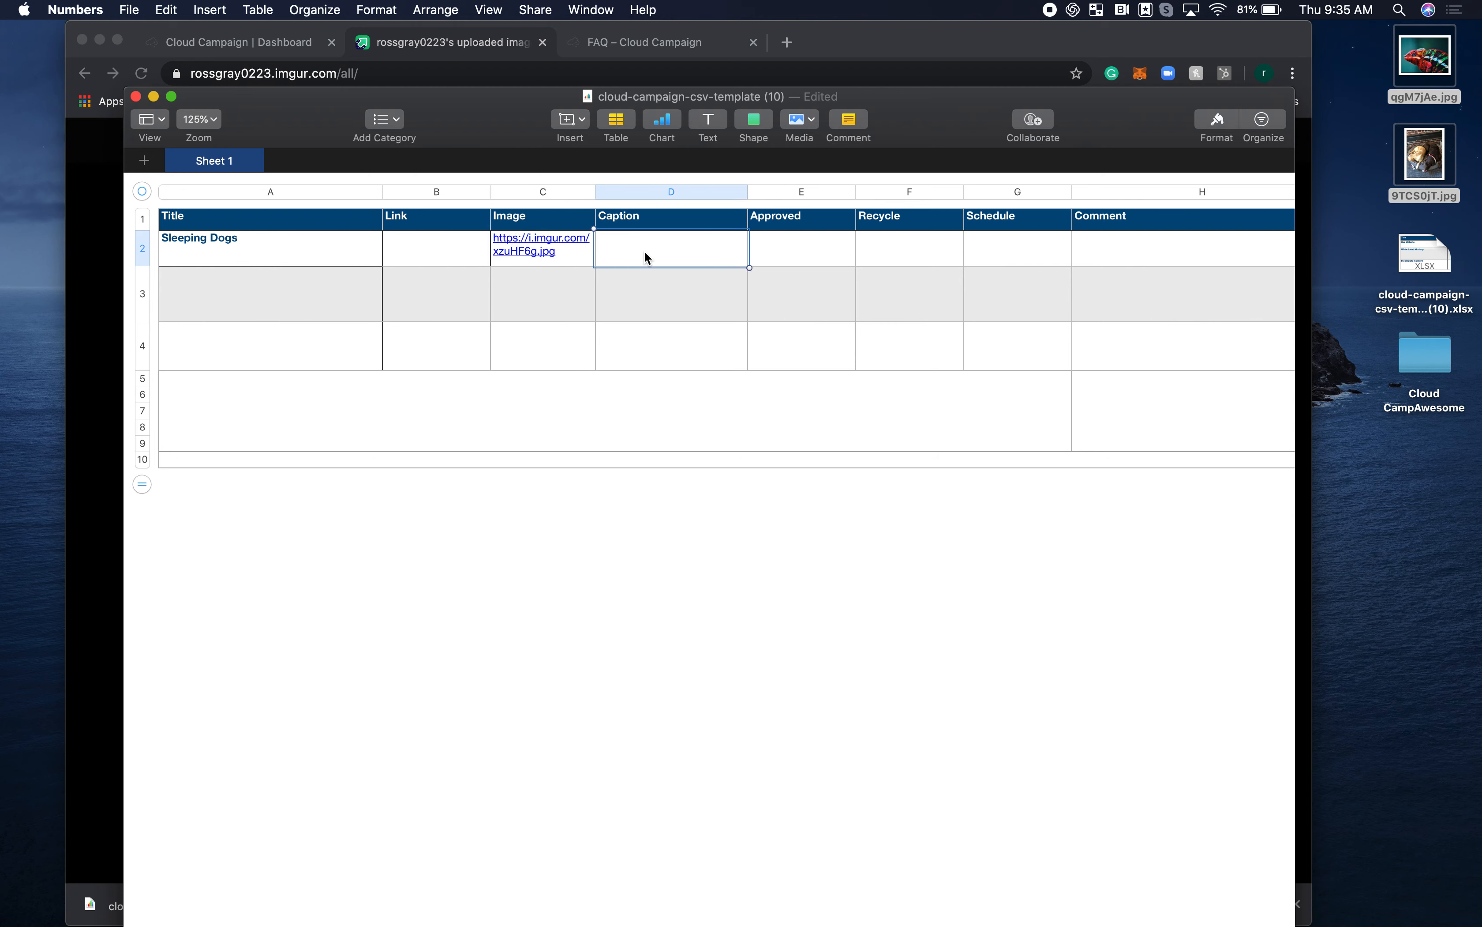
text(Office Dogs Taking A Nap)
Set Approved to TRUE and Recycle to FALSE for the Sleeping Dogs row.
click(798, 256)
text(TRUE)
key(Tab)
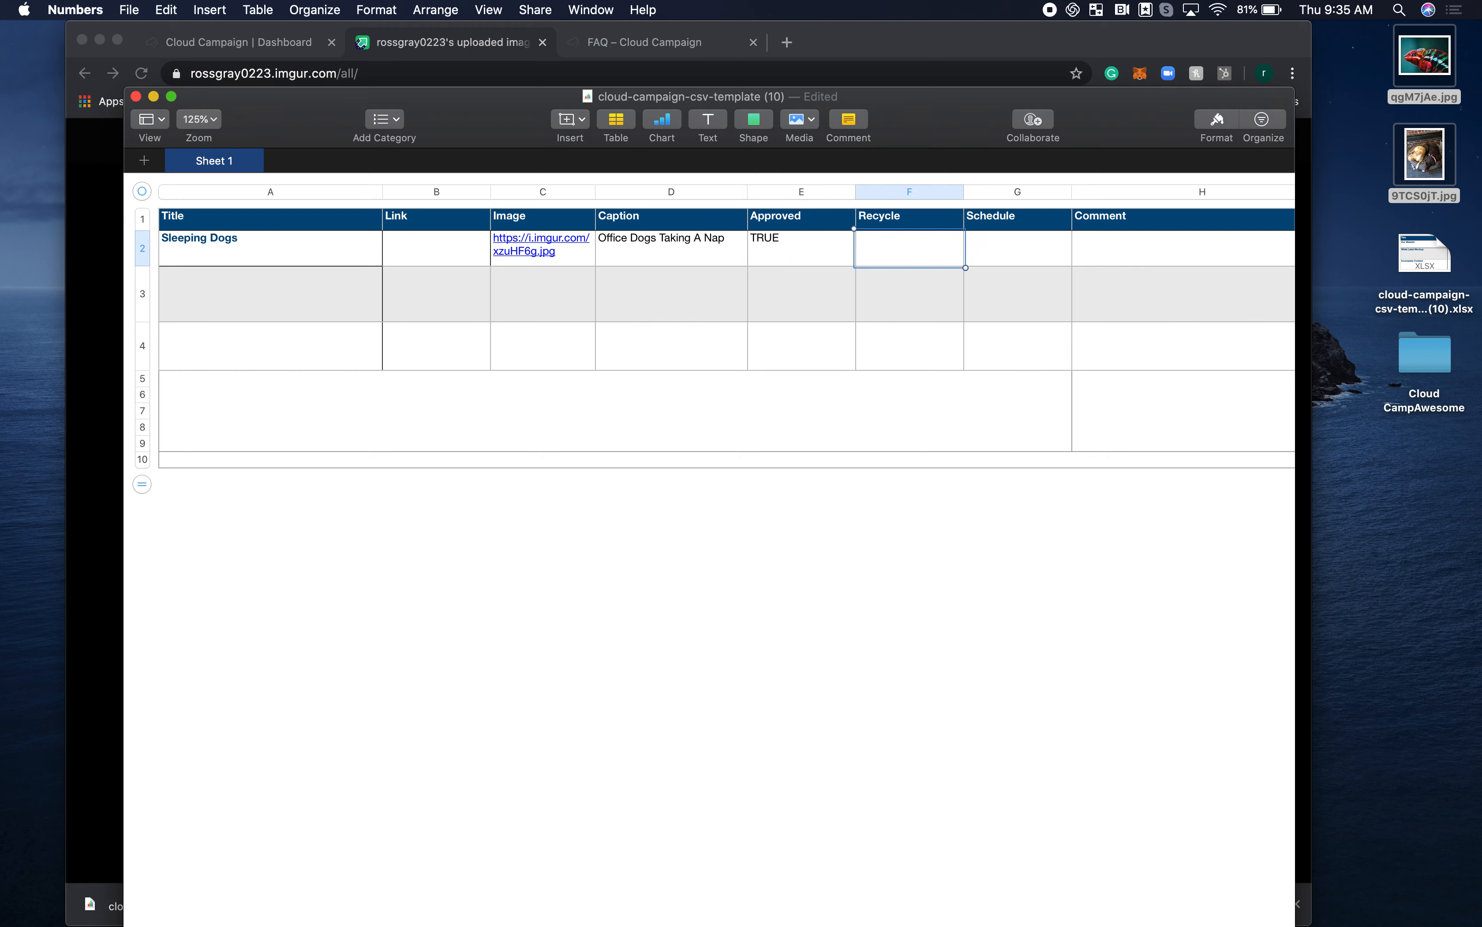
text(FALSE)
Enter the comment "This is ready to go!" for the Sleeping Dogs row, leaving Schedule empty.
click(1115, 254)
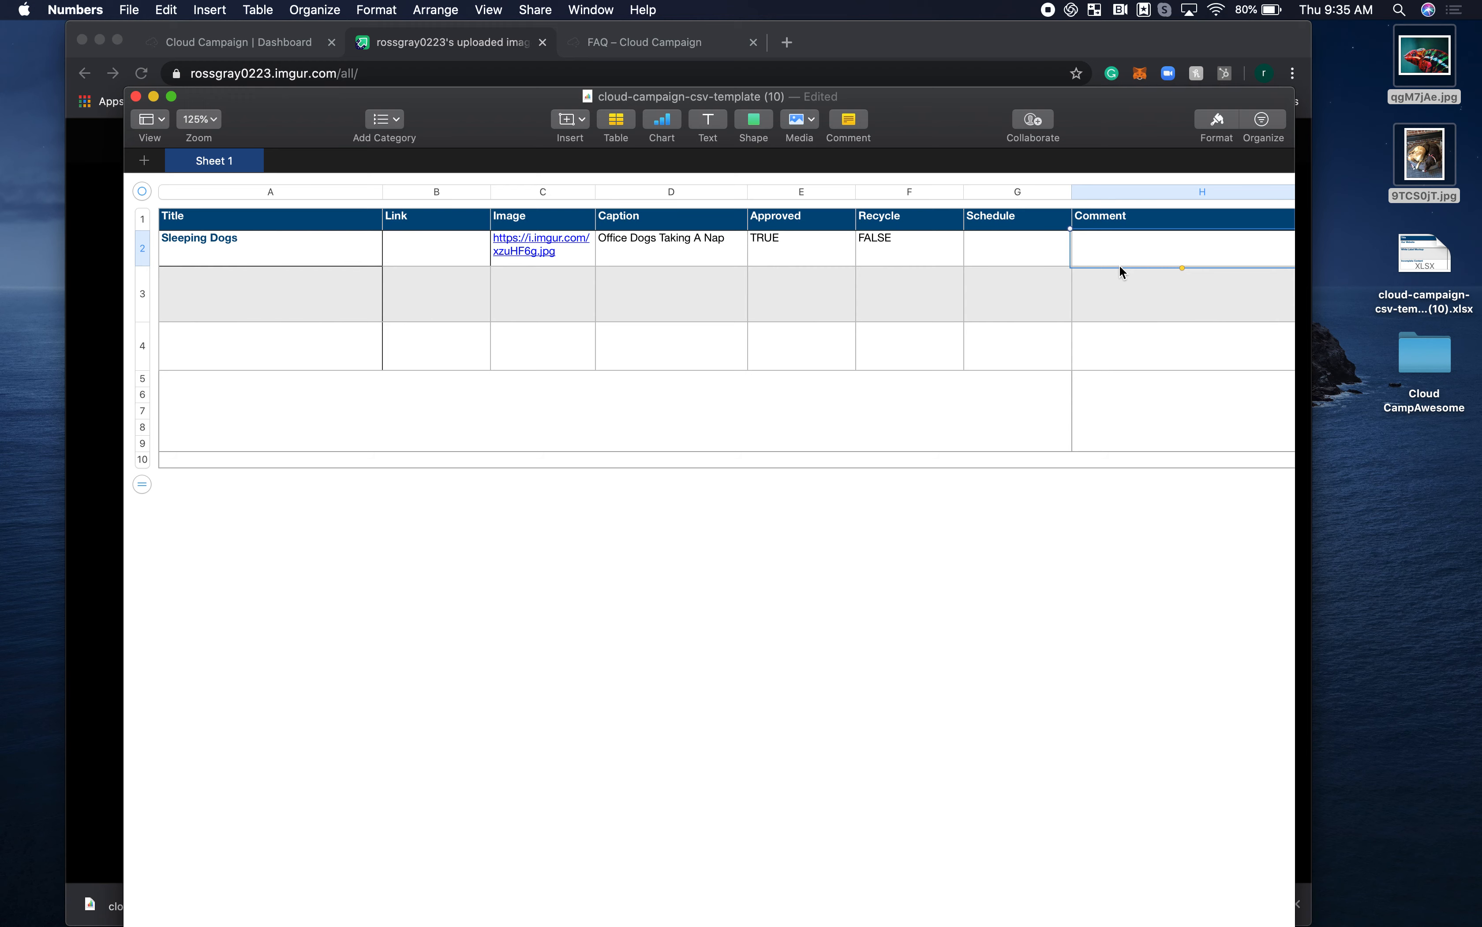
text(This is ready to)
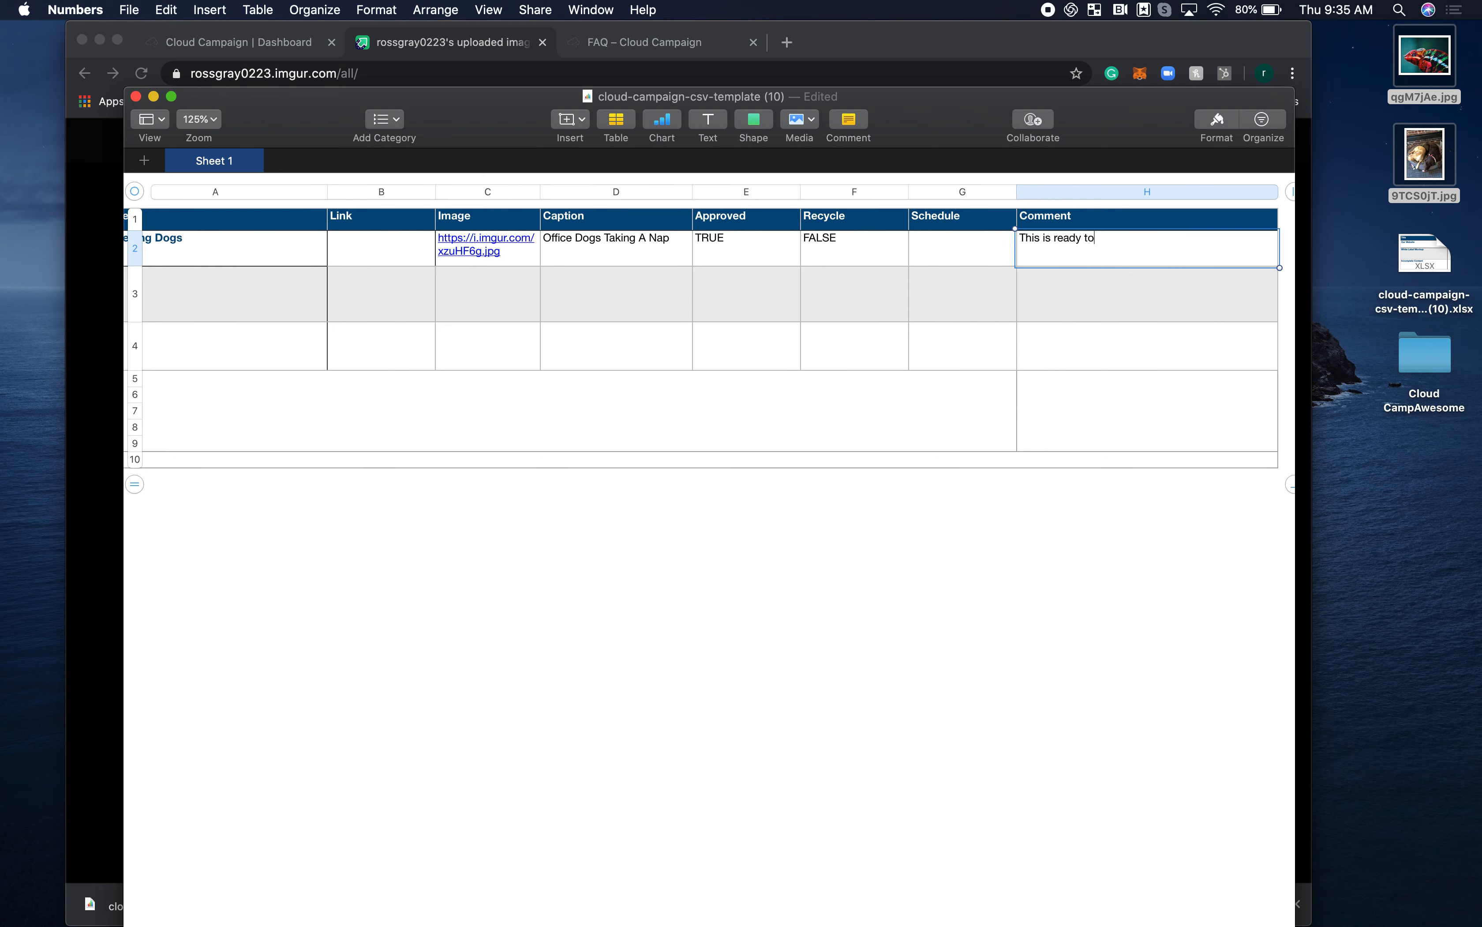
text( go!)
Export the spreadsheet as a CSV file named cloud-campaign-csv-template (10) to the Desktop.
scroll(923, 315, left, 2)
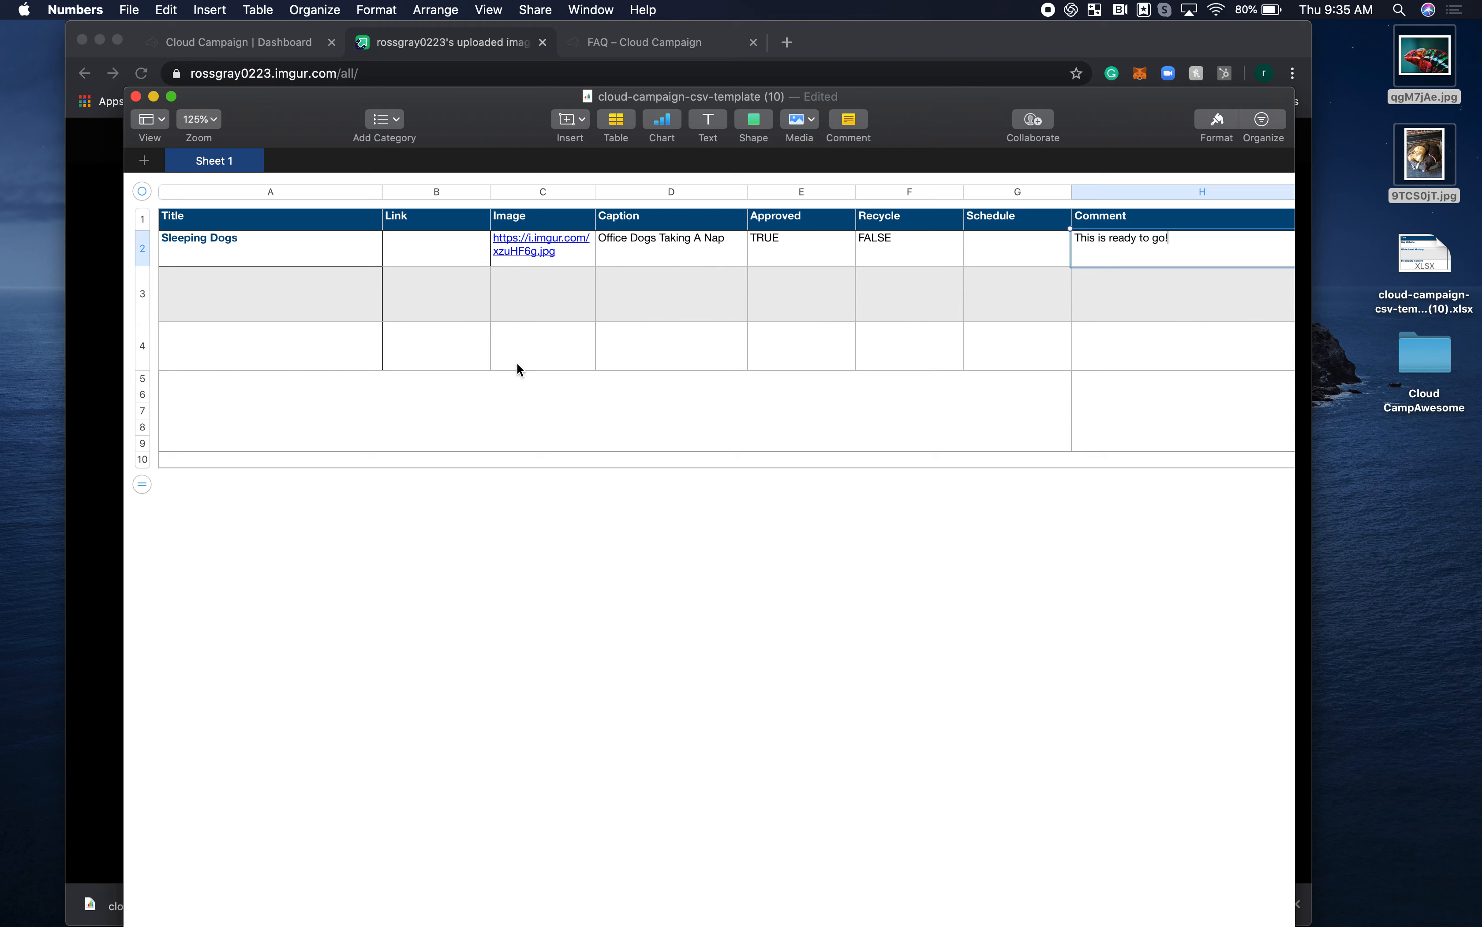
click(128, 9)
mouse_move(202, 193)
click(313, 225)
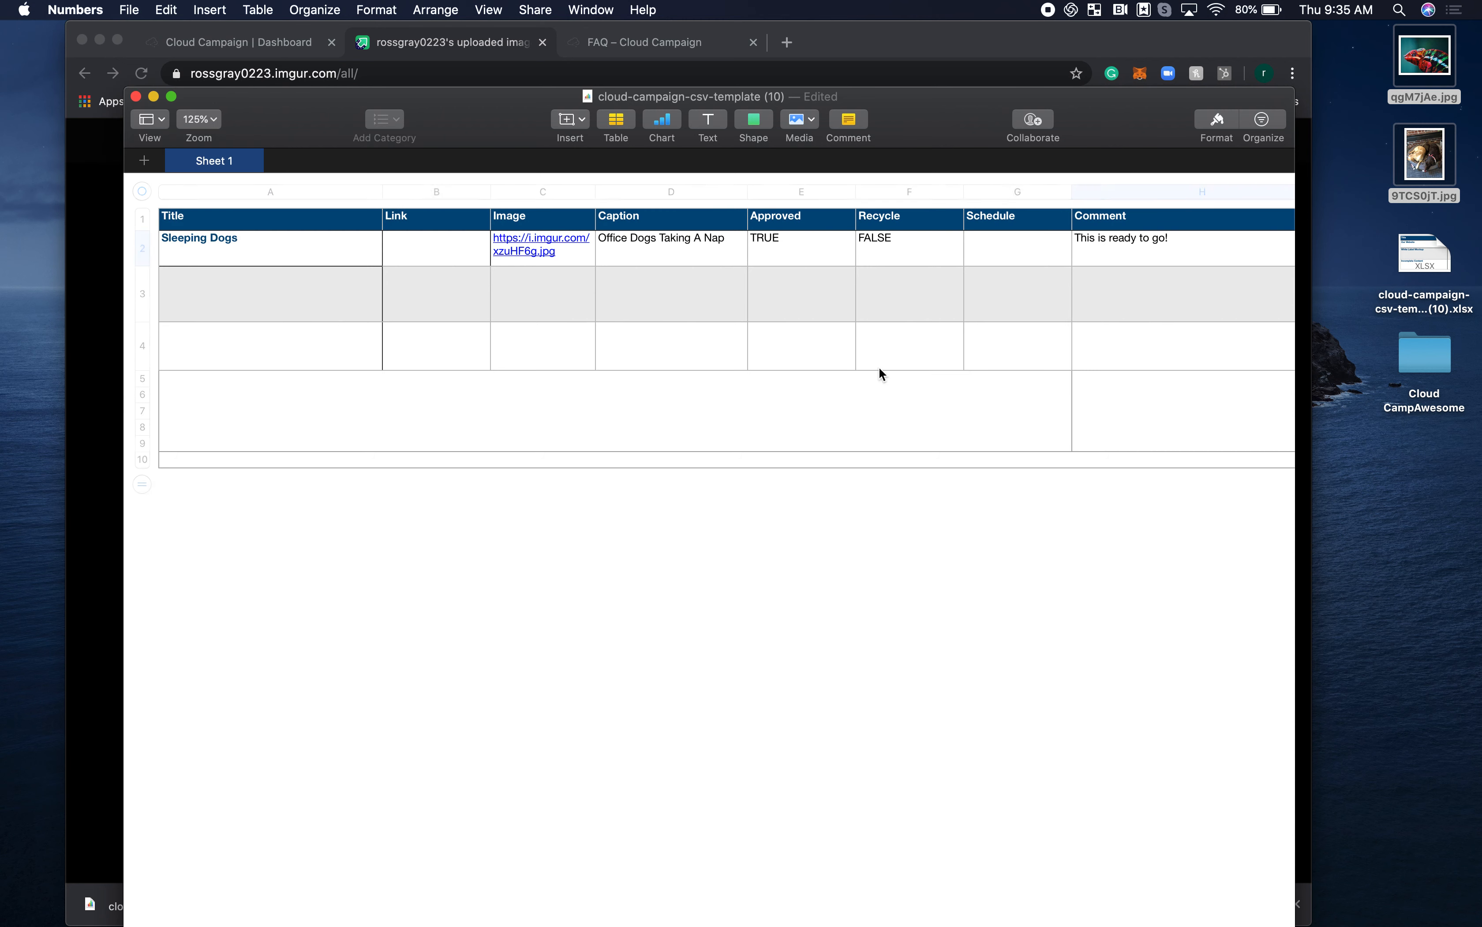
click(919, 331)
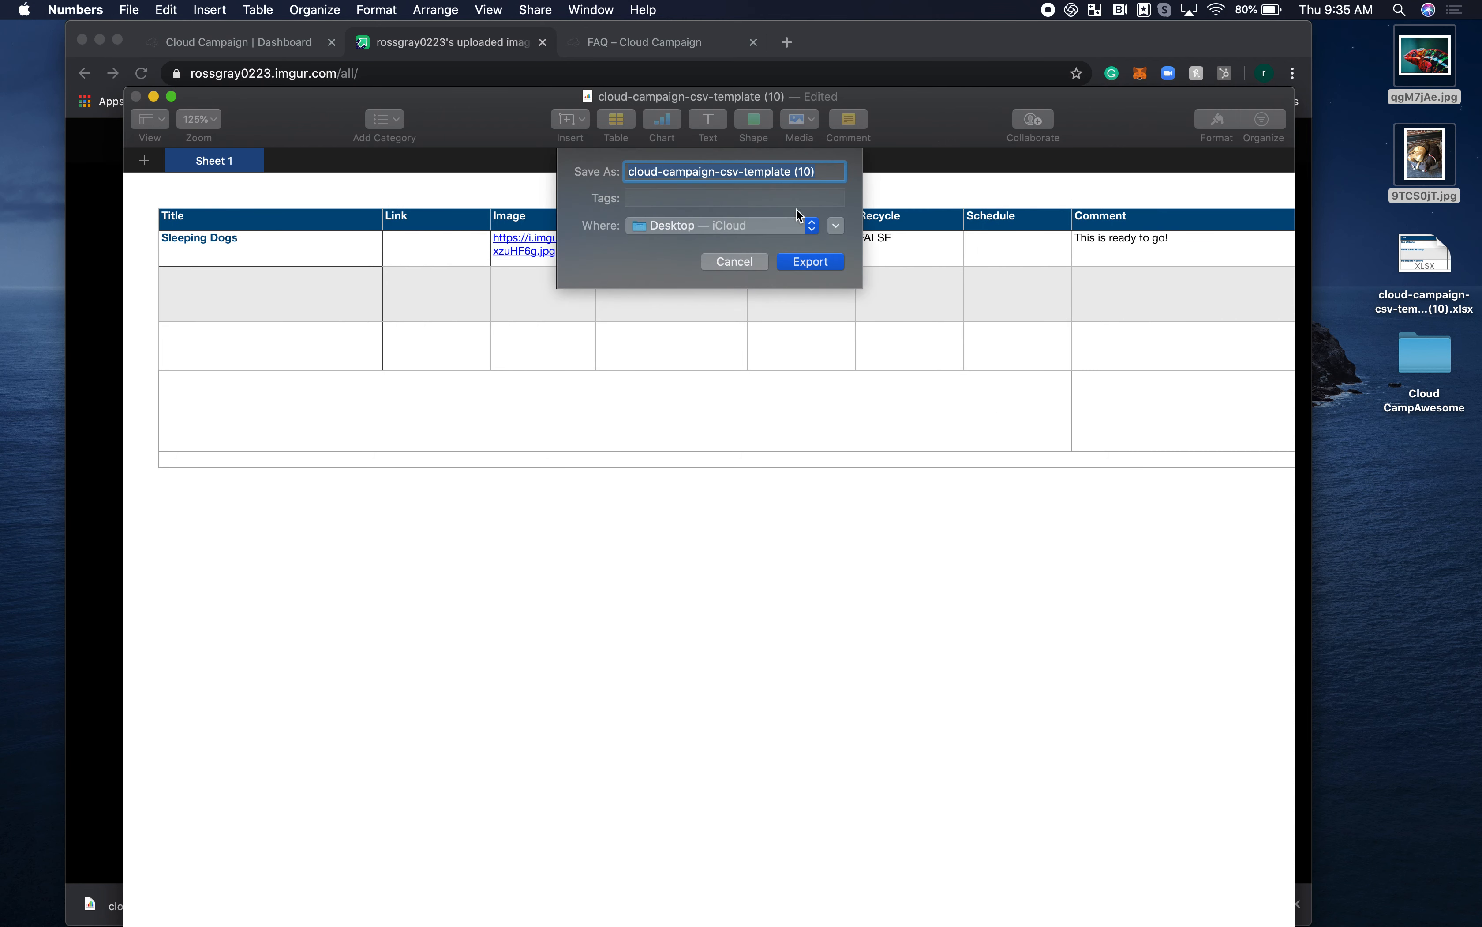
click(811, 261)
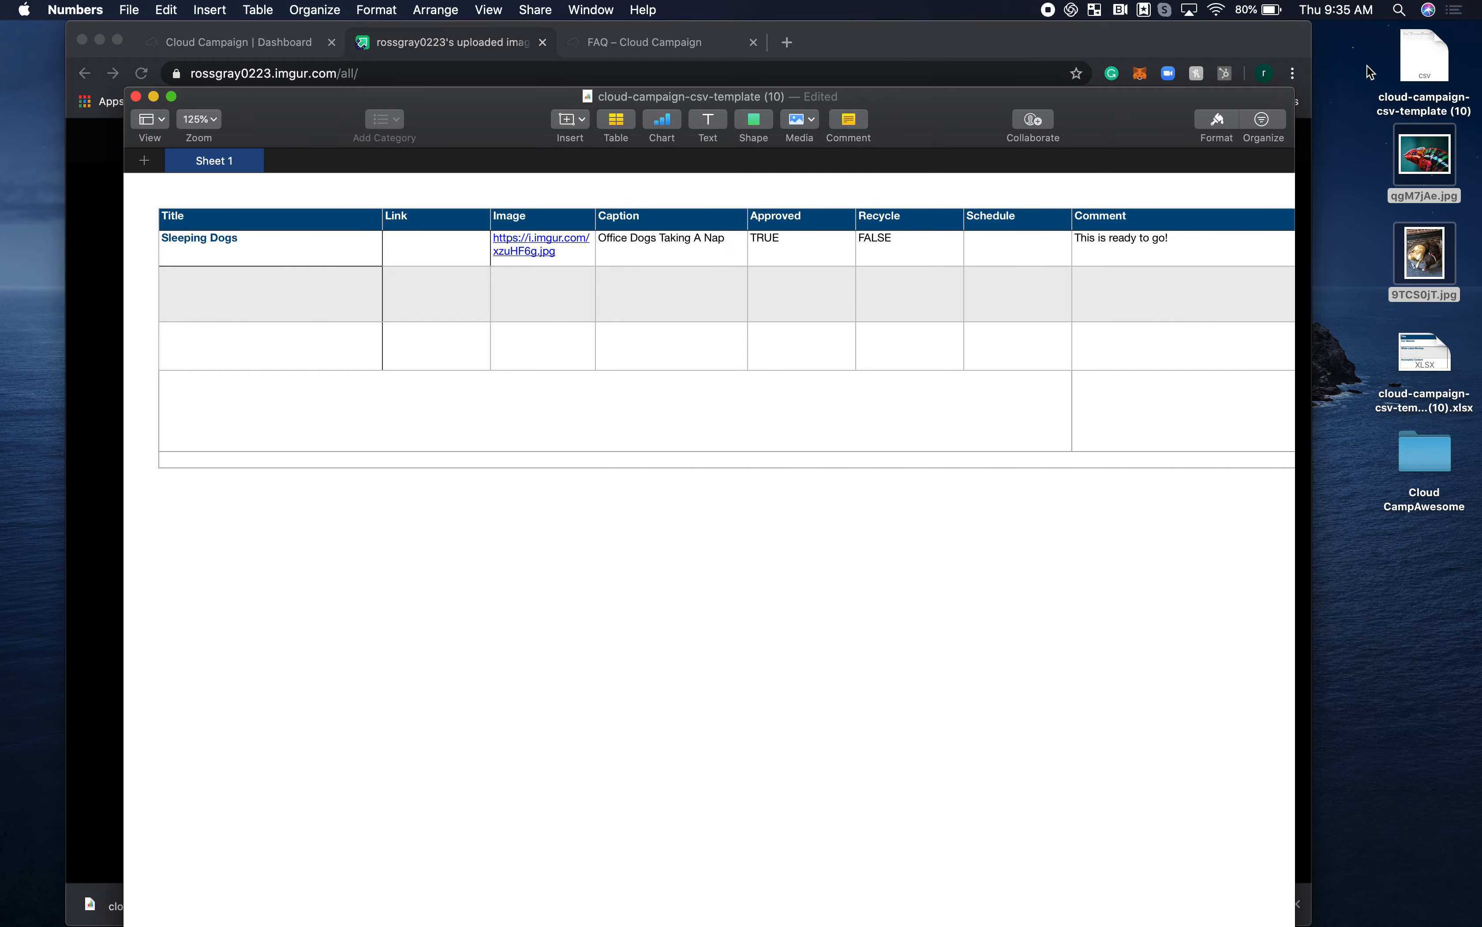
Switch to Cloud Campaign's Content Library and add the exported desktop CSV file to a Bulk CSV Upload.
click(153, 96)
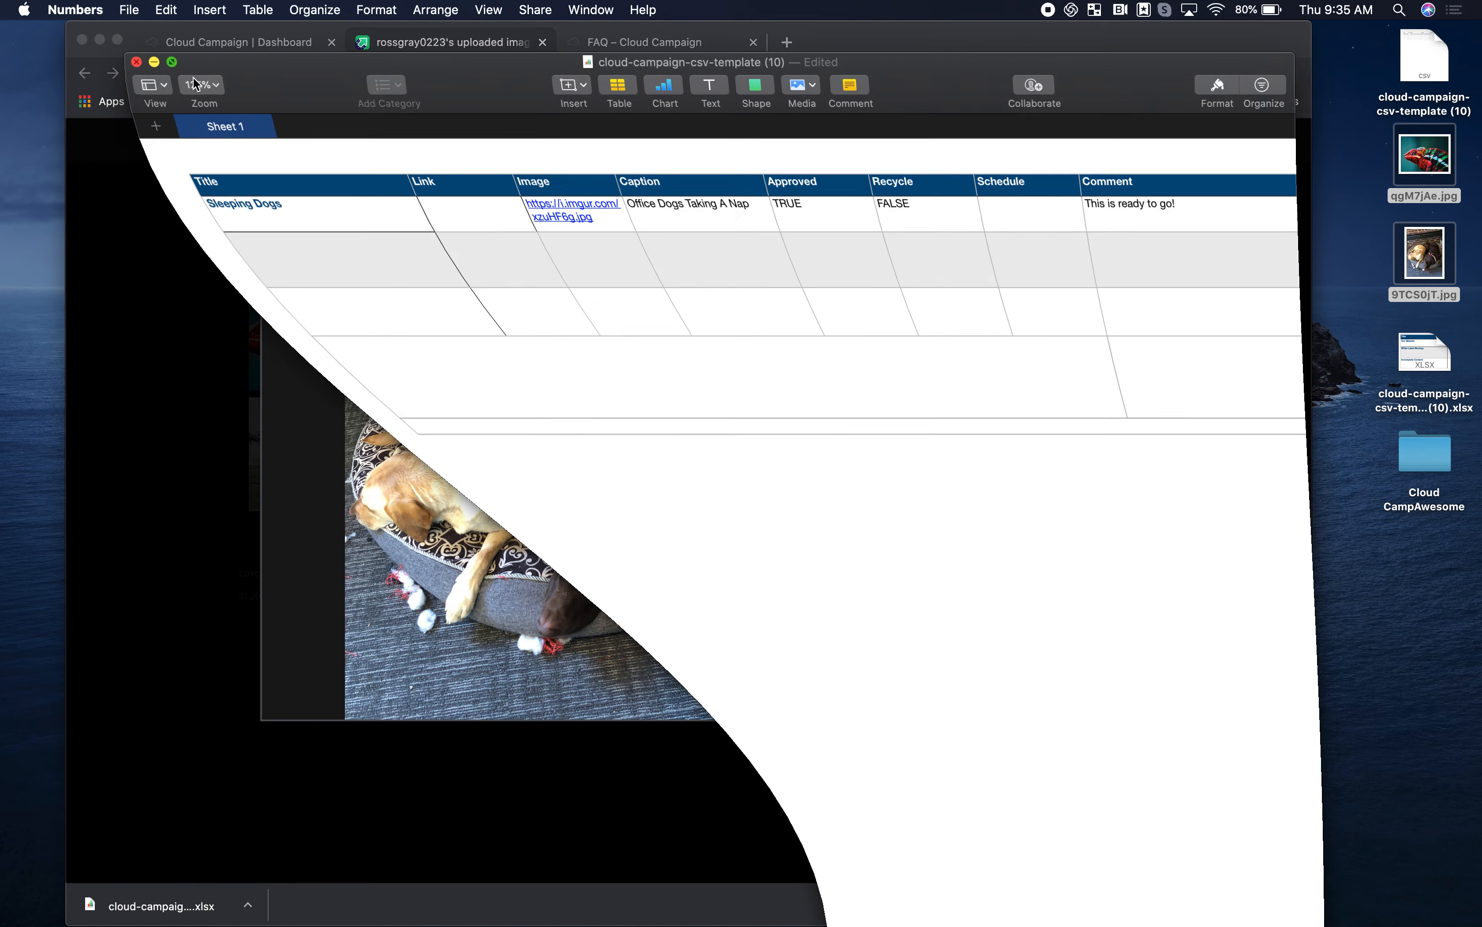
click(240, 47)
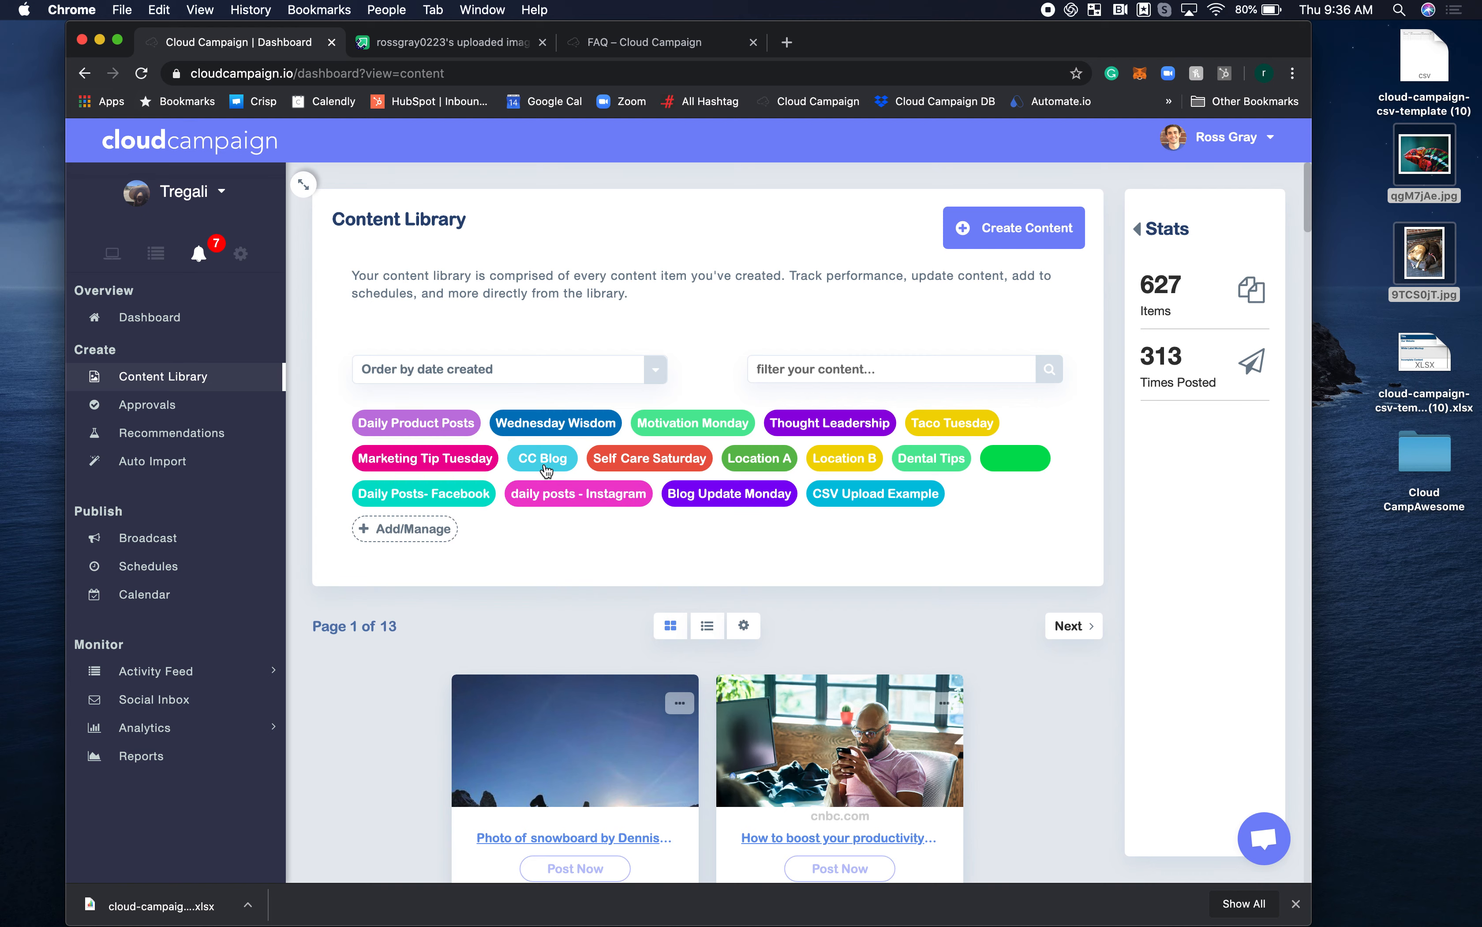
scroll(509, 528, down, 3)
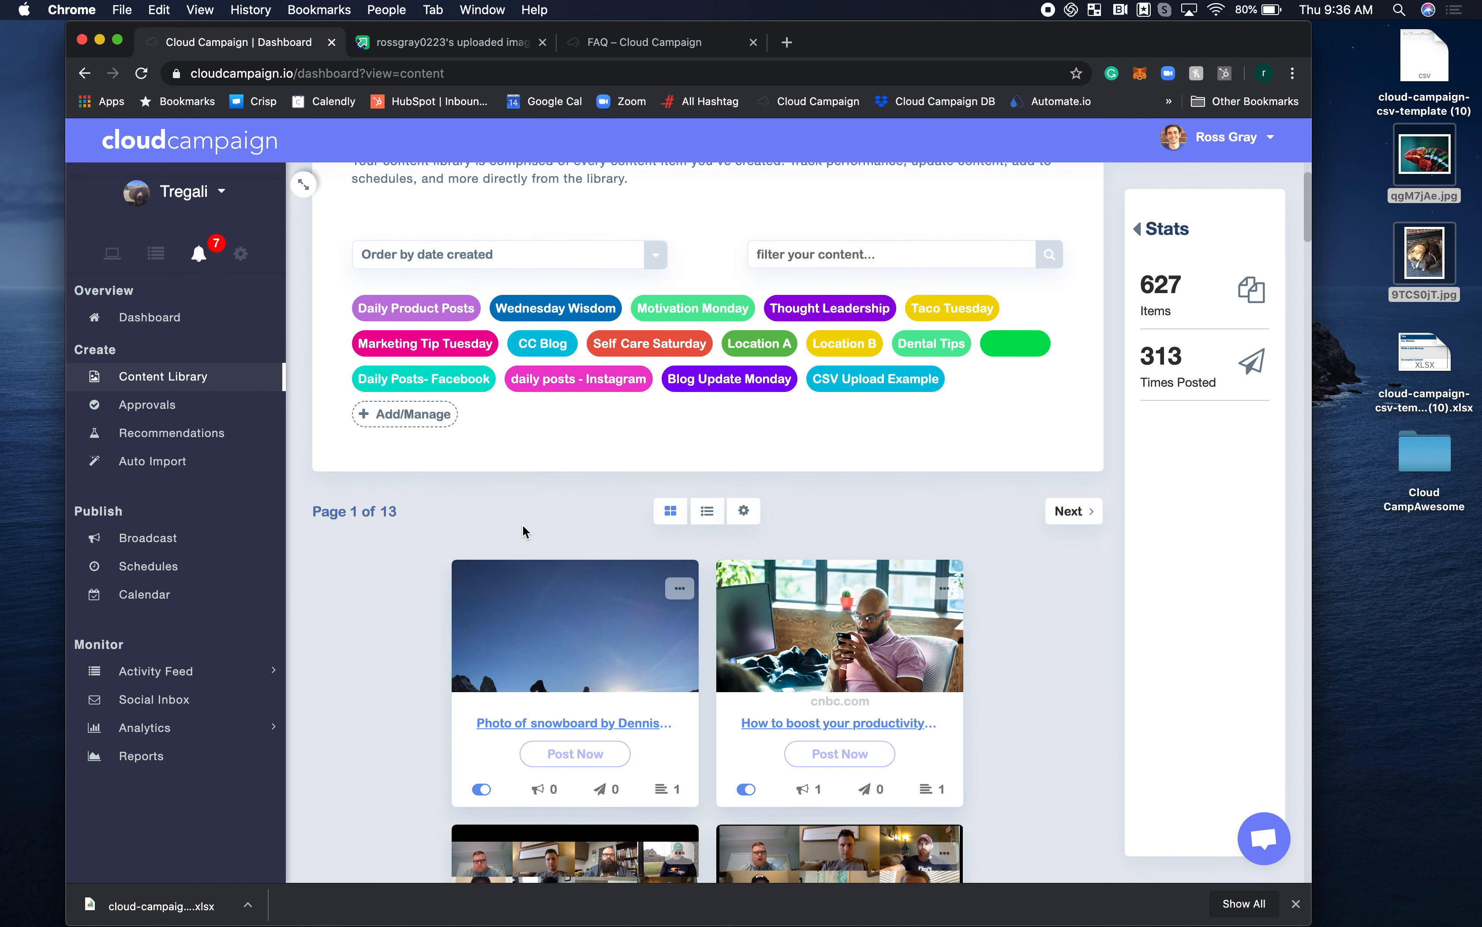
click(745, 512)
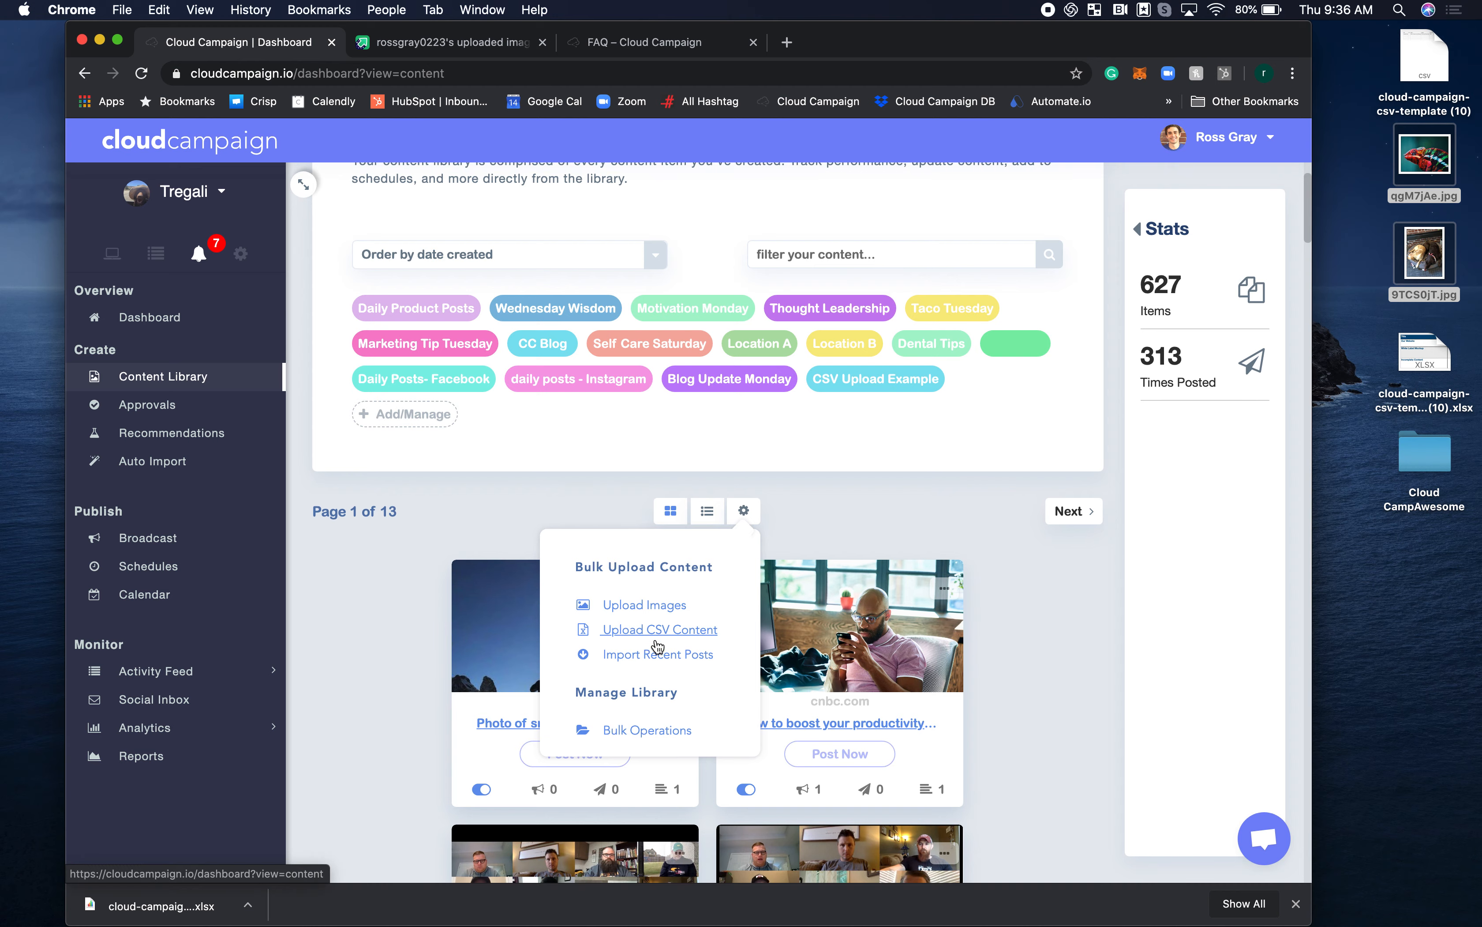
click(656, 640)
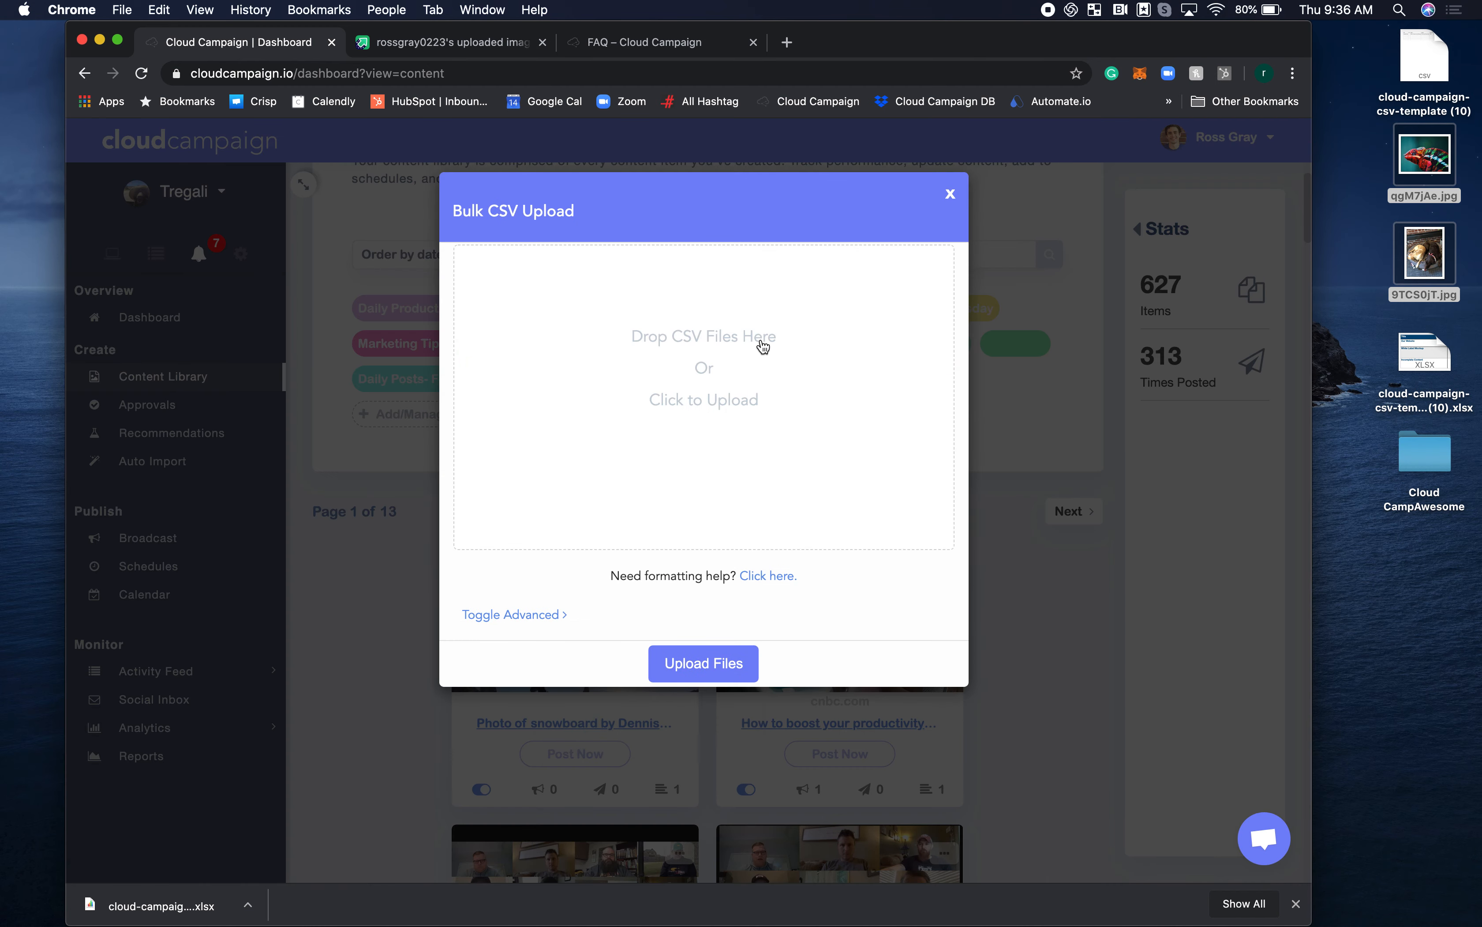
drag(1424, 62, 788, 414)
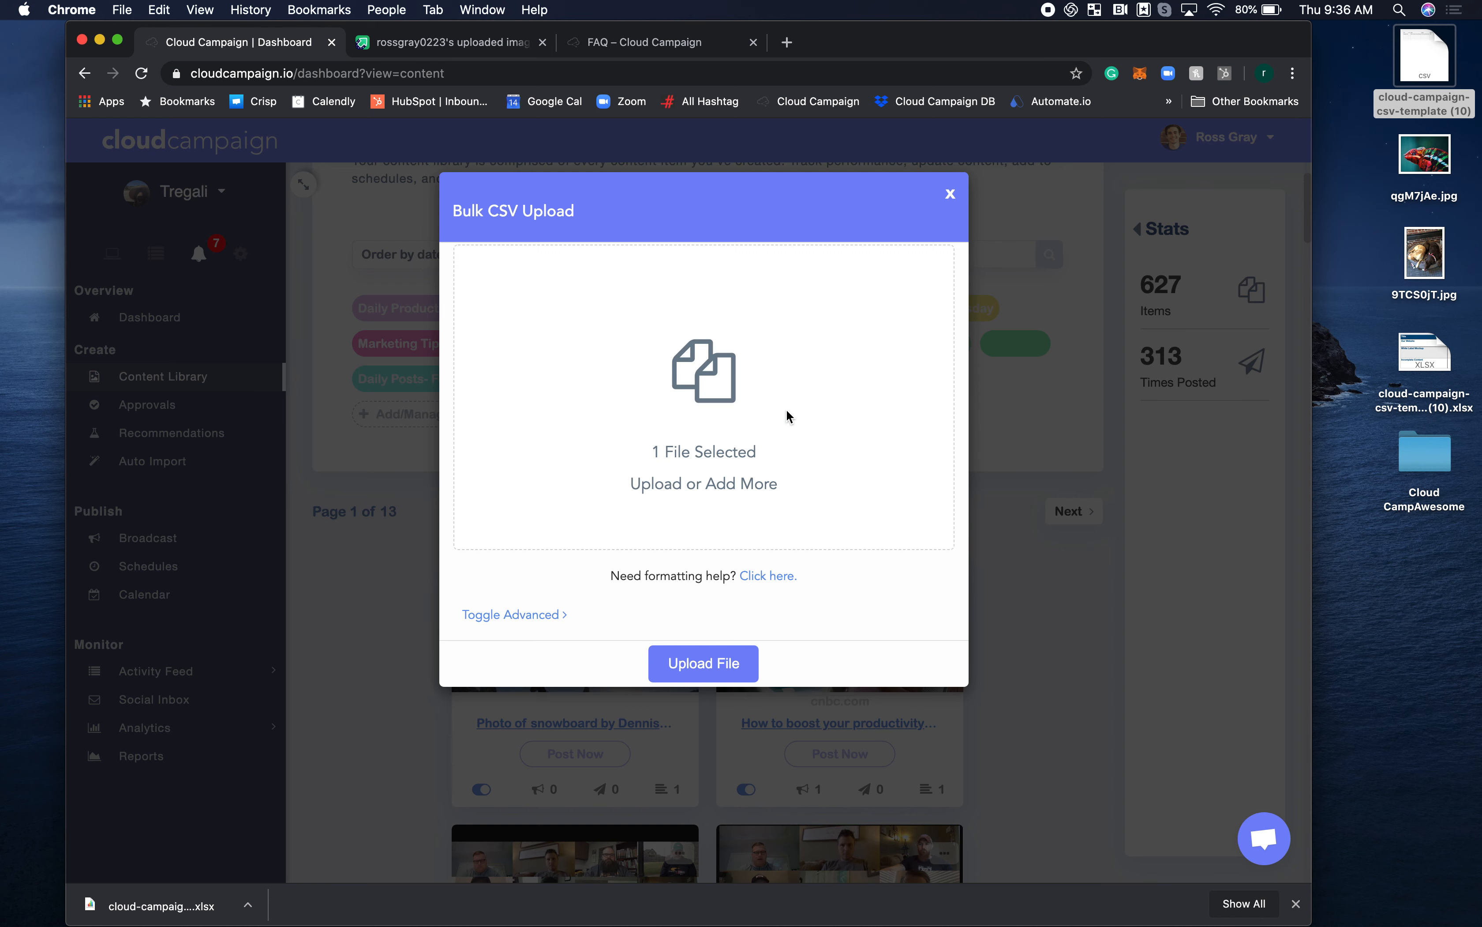
Expand the upload's advanced options and assign the CSV Upload Example category to the content.
click(506, 615)
scroll(514, 625, down, 3)
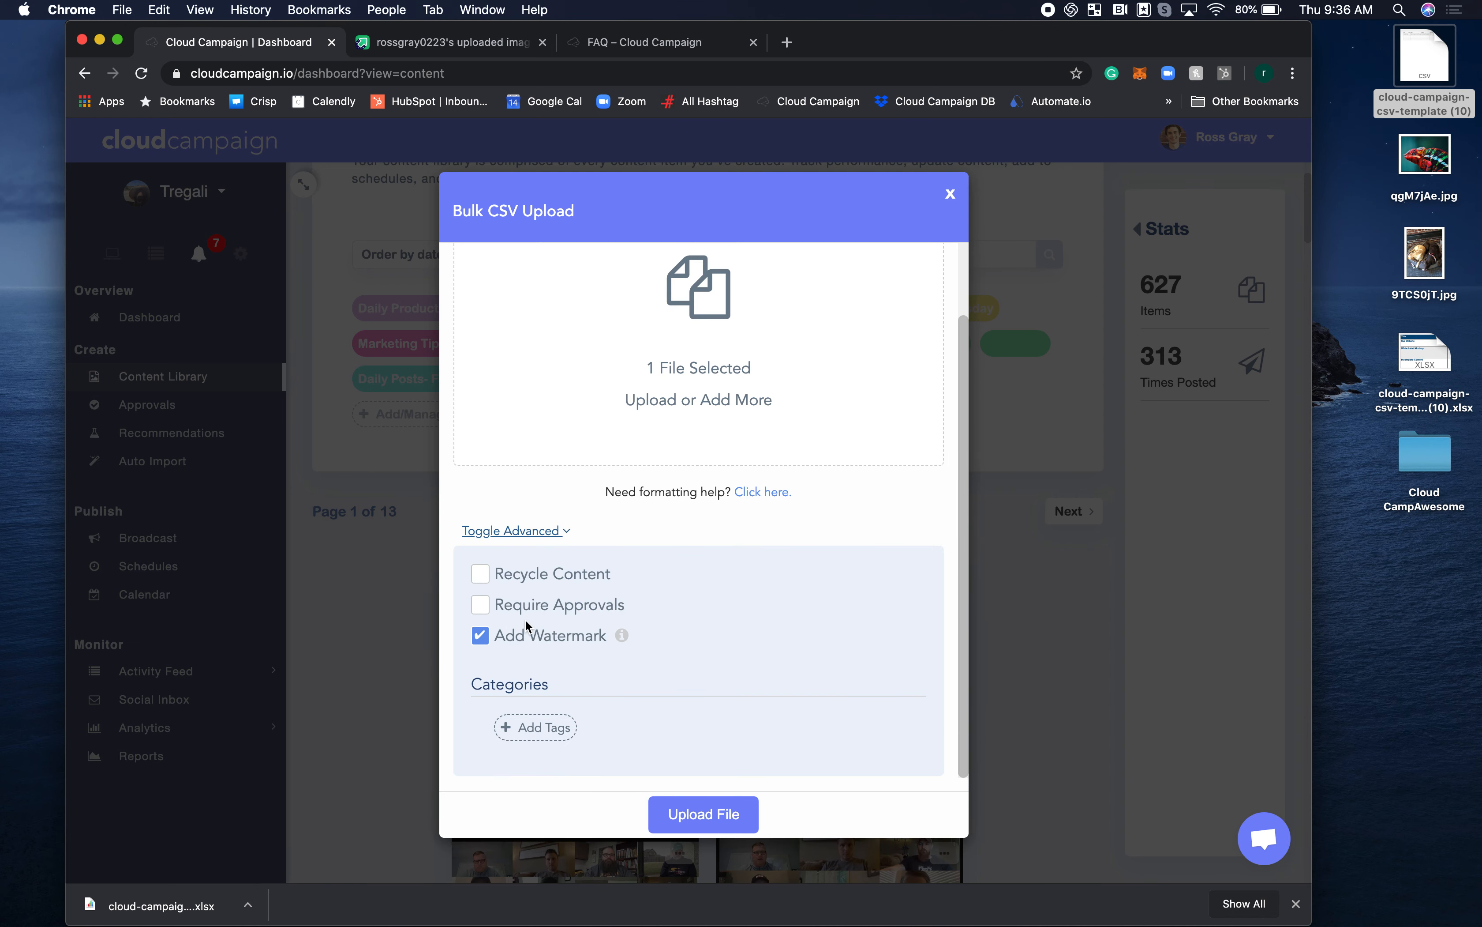
click(540, 727)
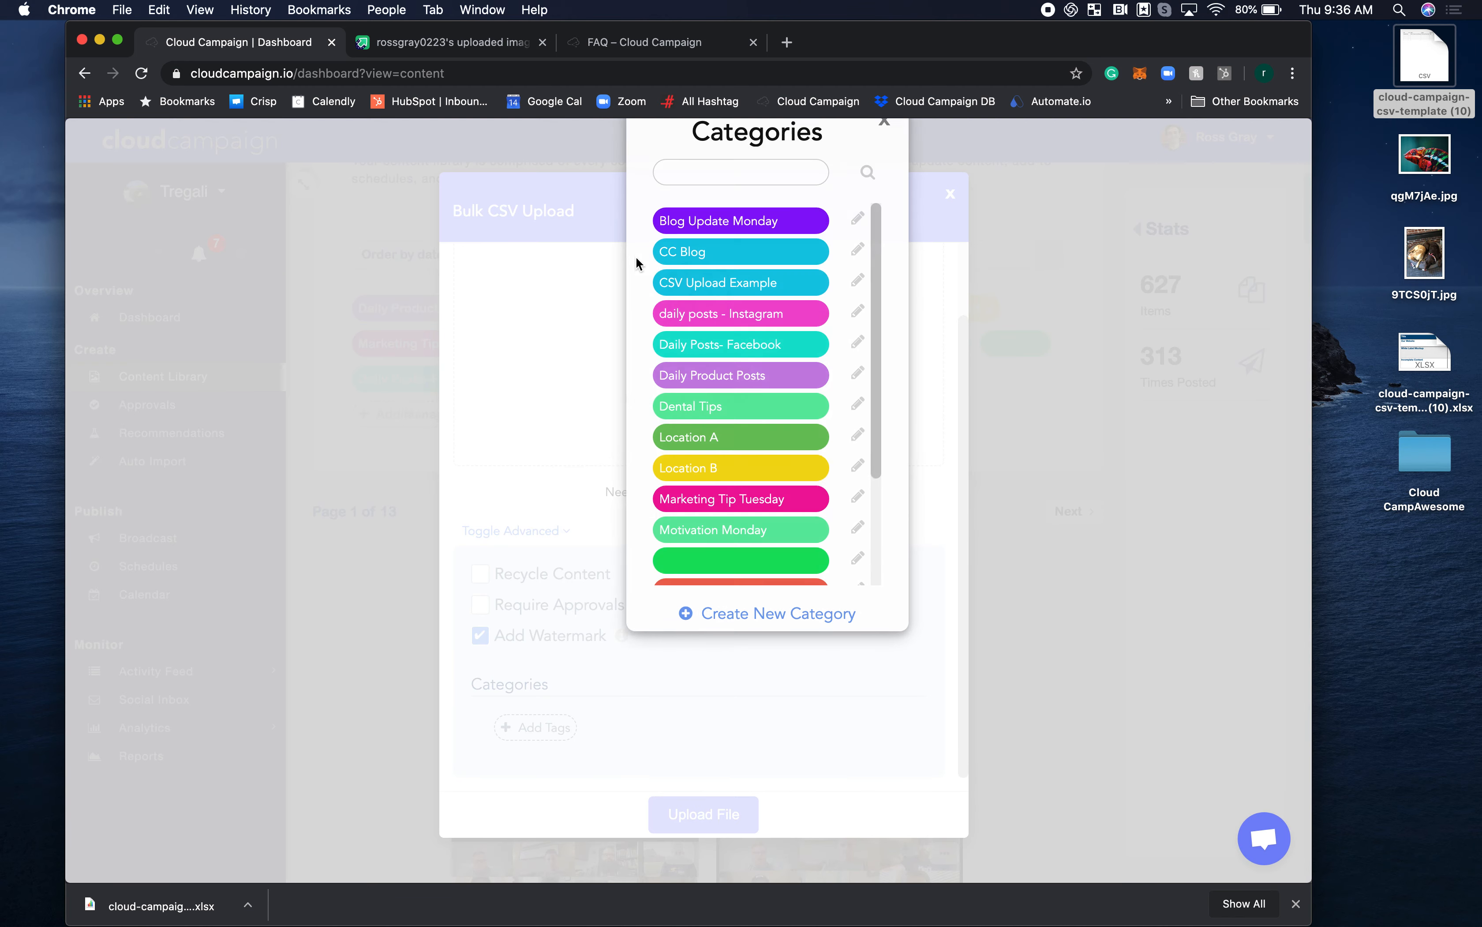
click(725, 340)
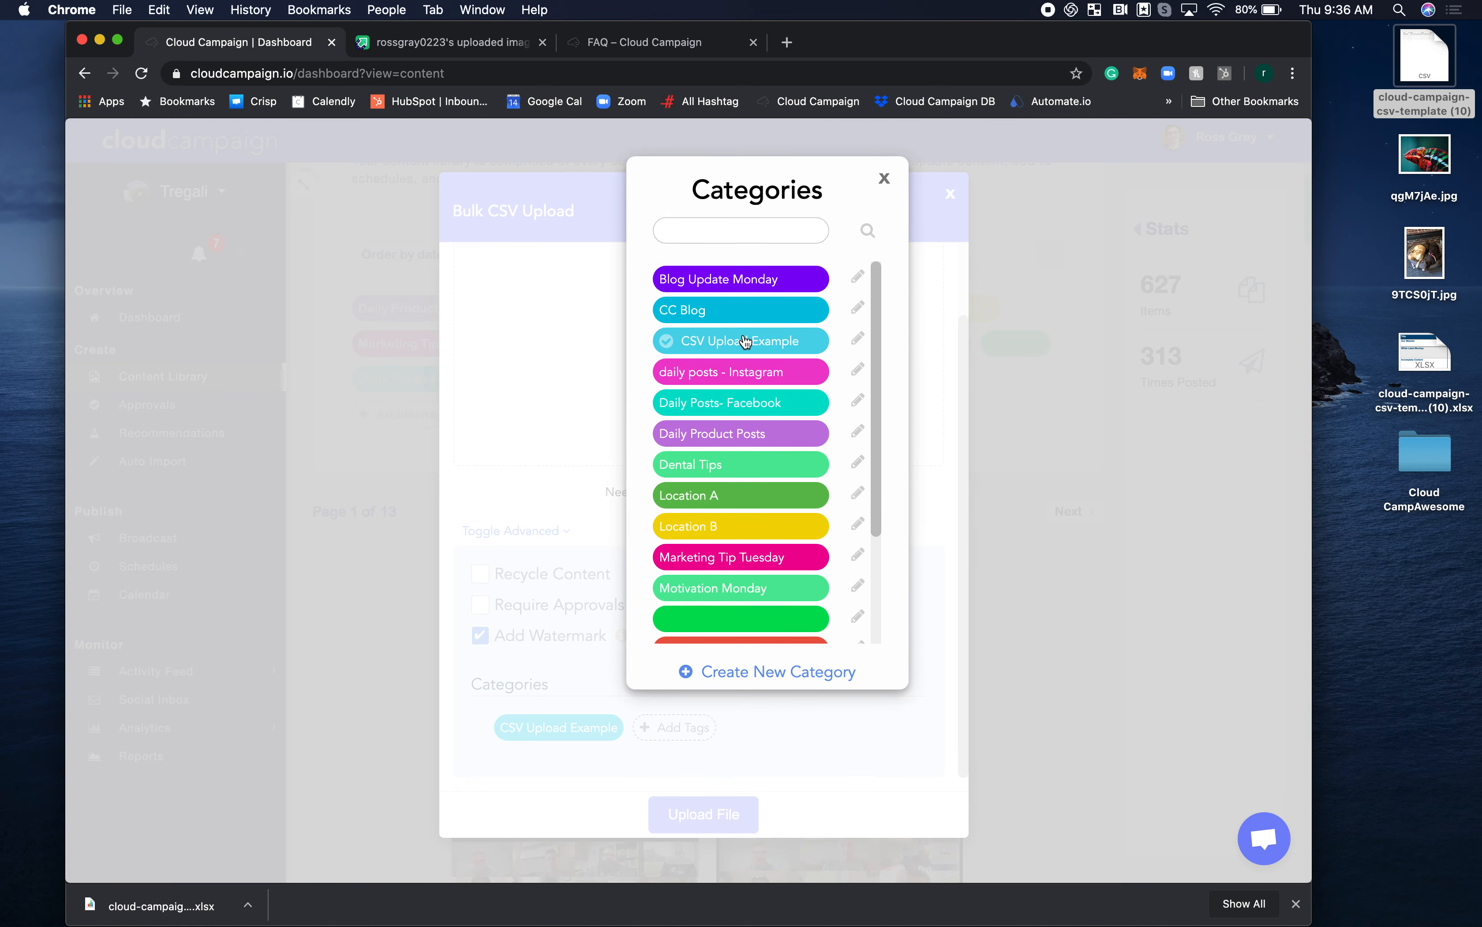
Close the category selection, upload the CSV file to the Content Library, and finish the bulk upload.
click(934, 338)
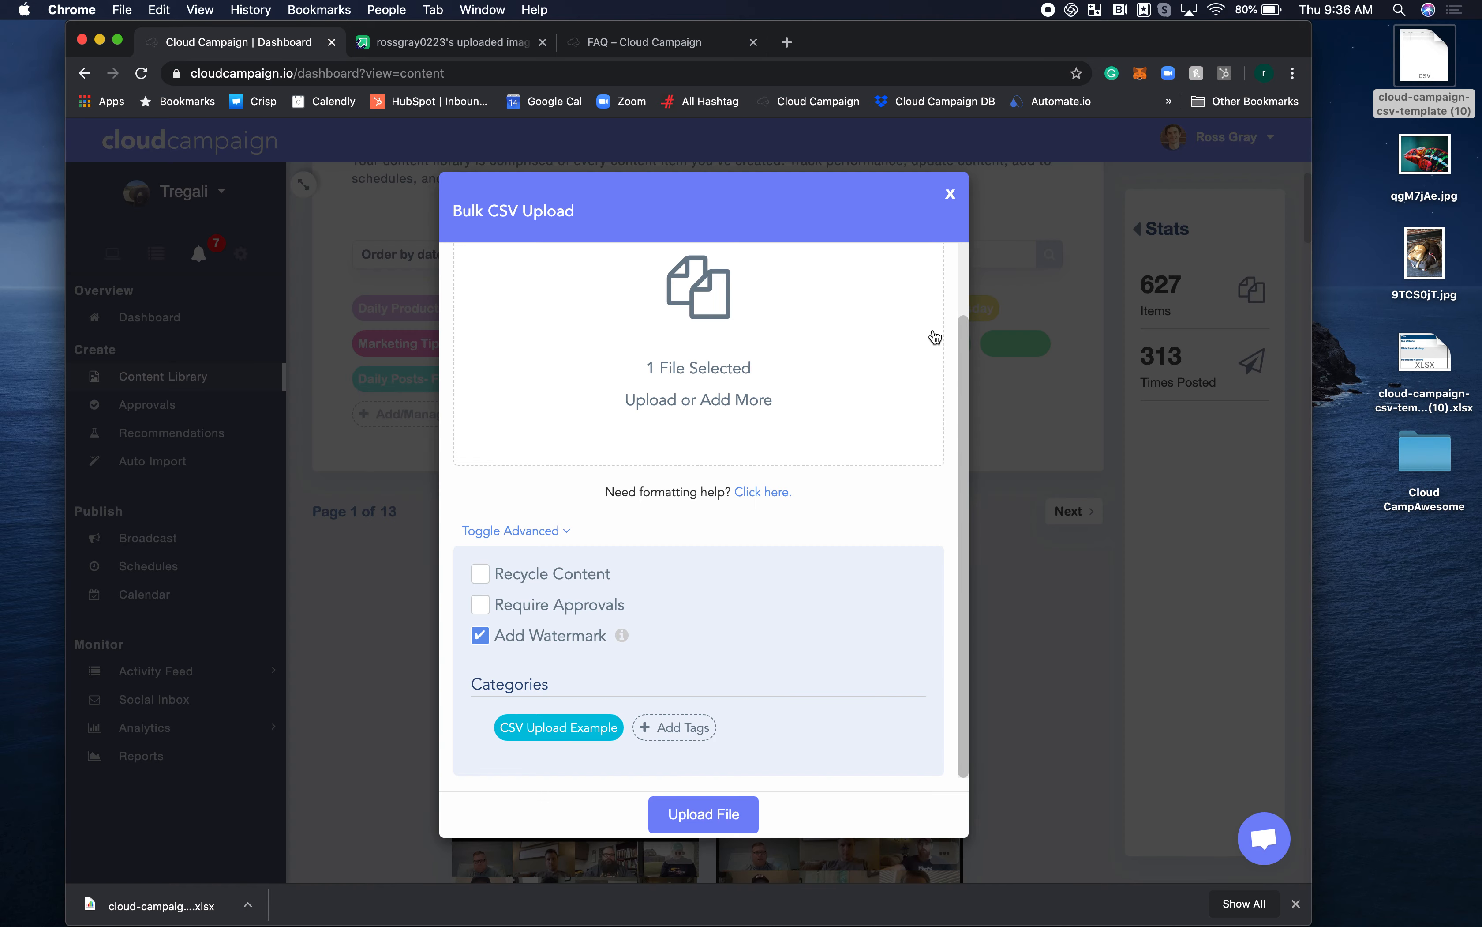
click(705, 817)
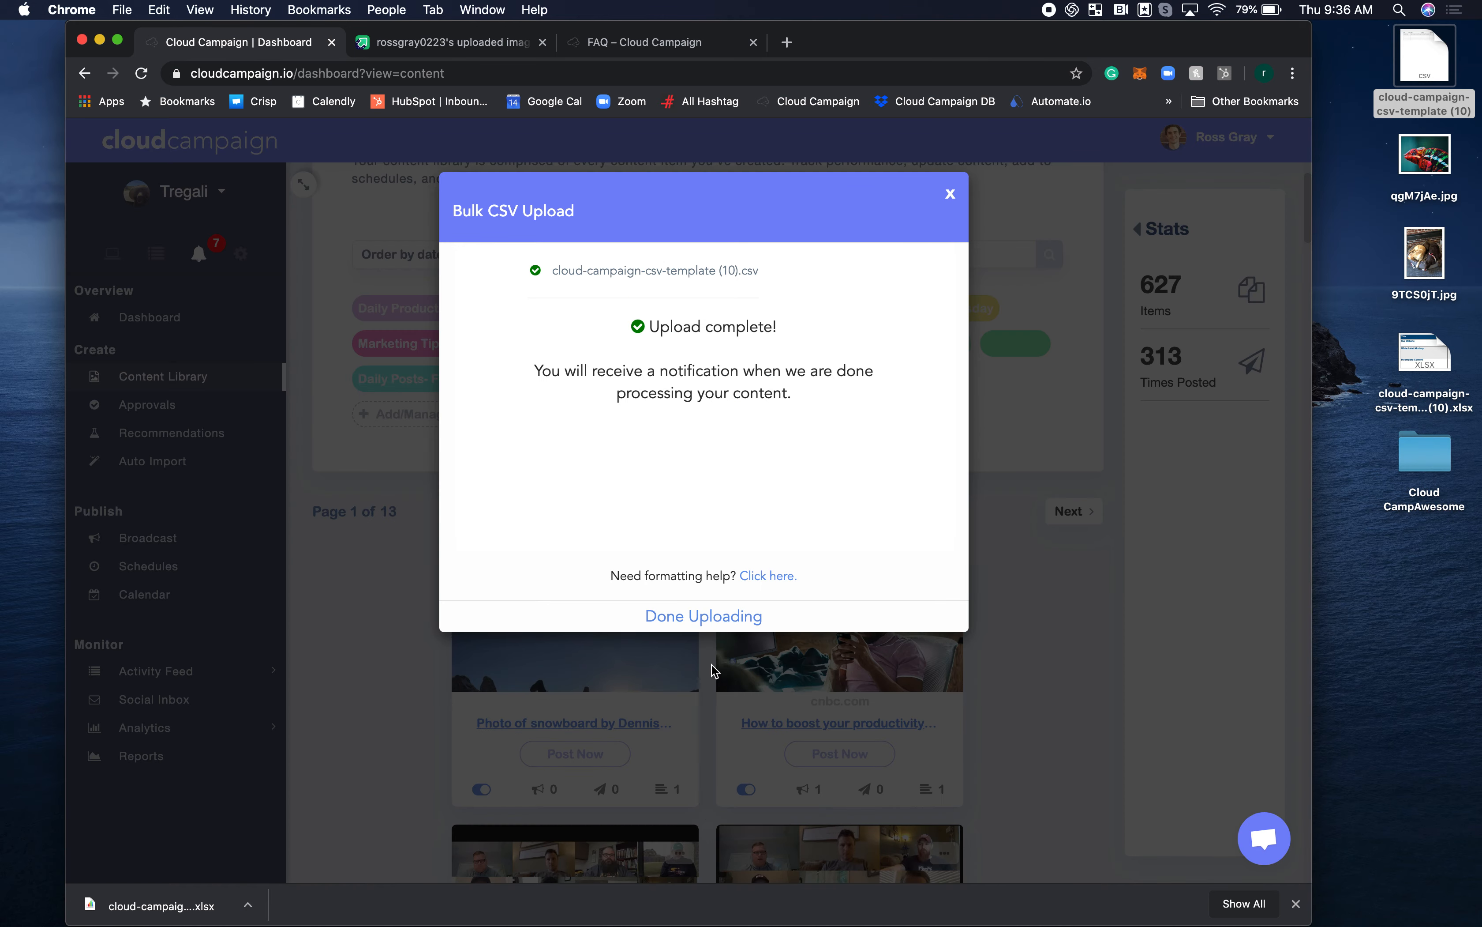
click(704, 616)
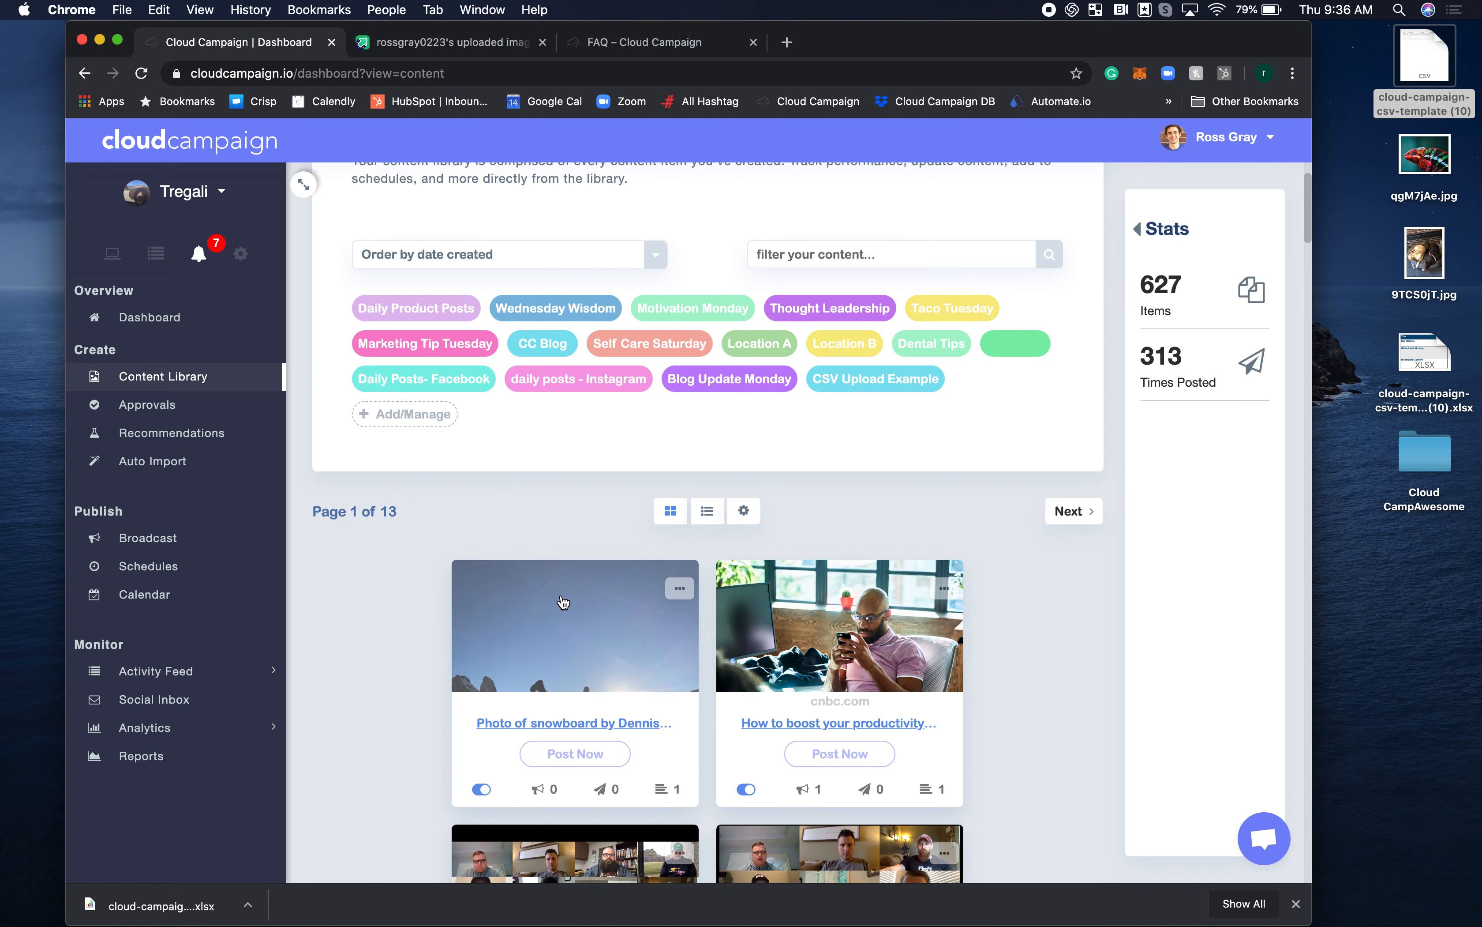
Reload the Content Library to load the newly uploaded content.
scroll(563, 606, up, 3)
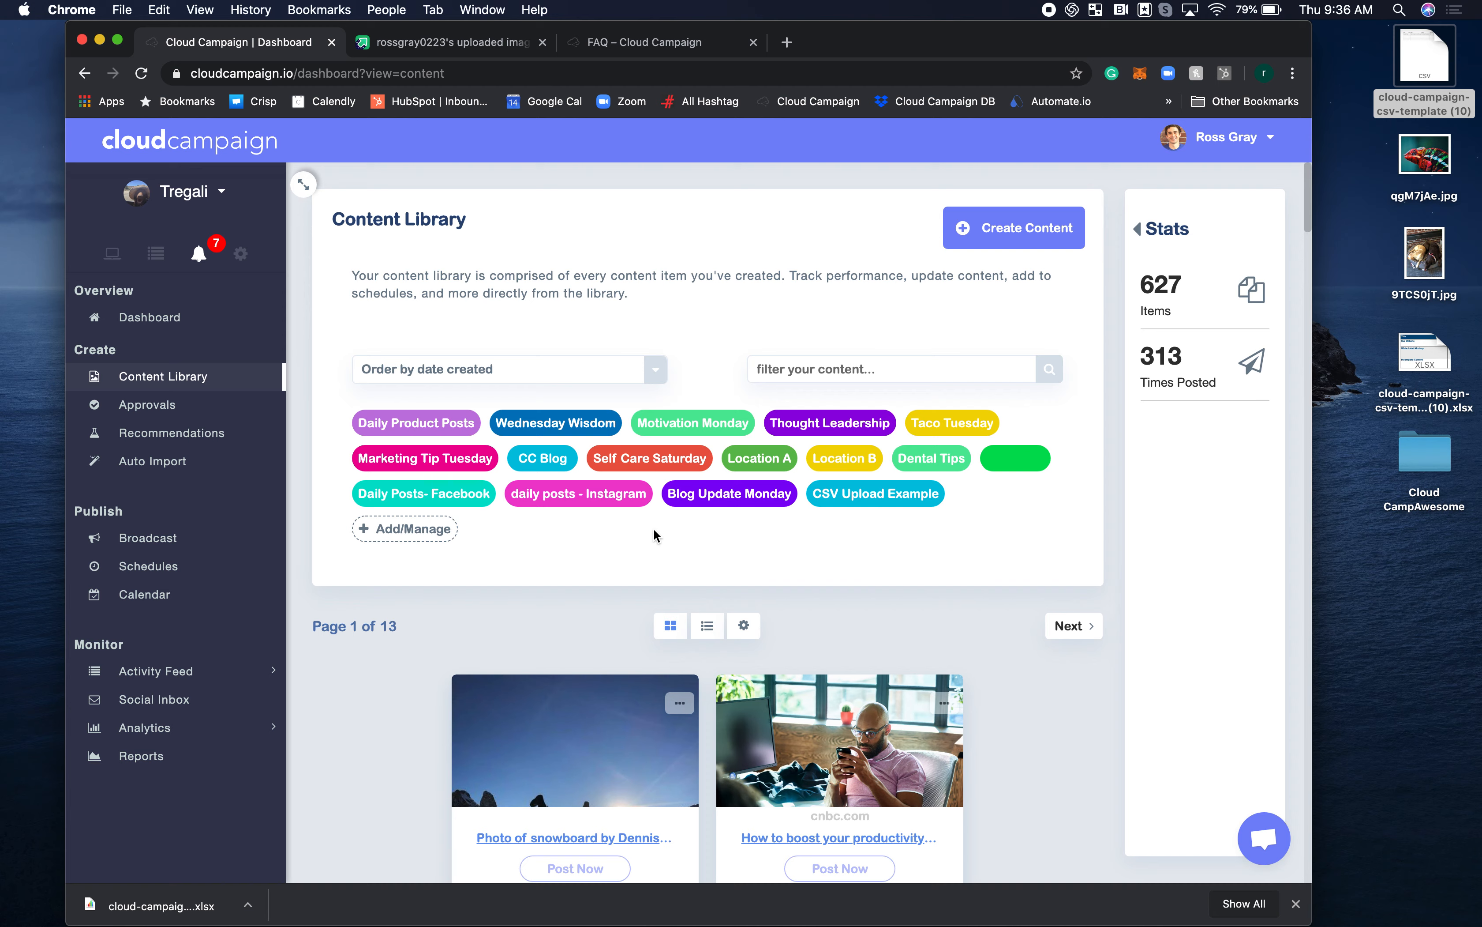
click(140, 72)
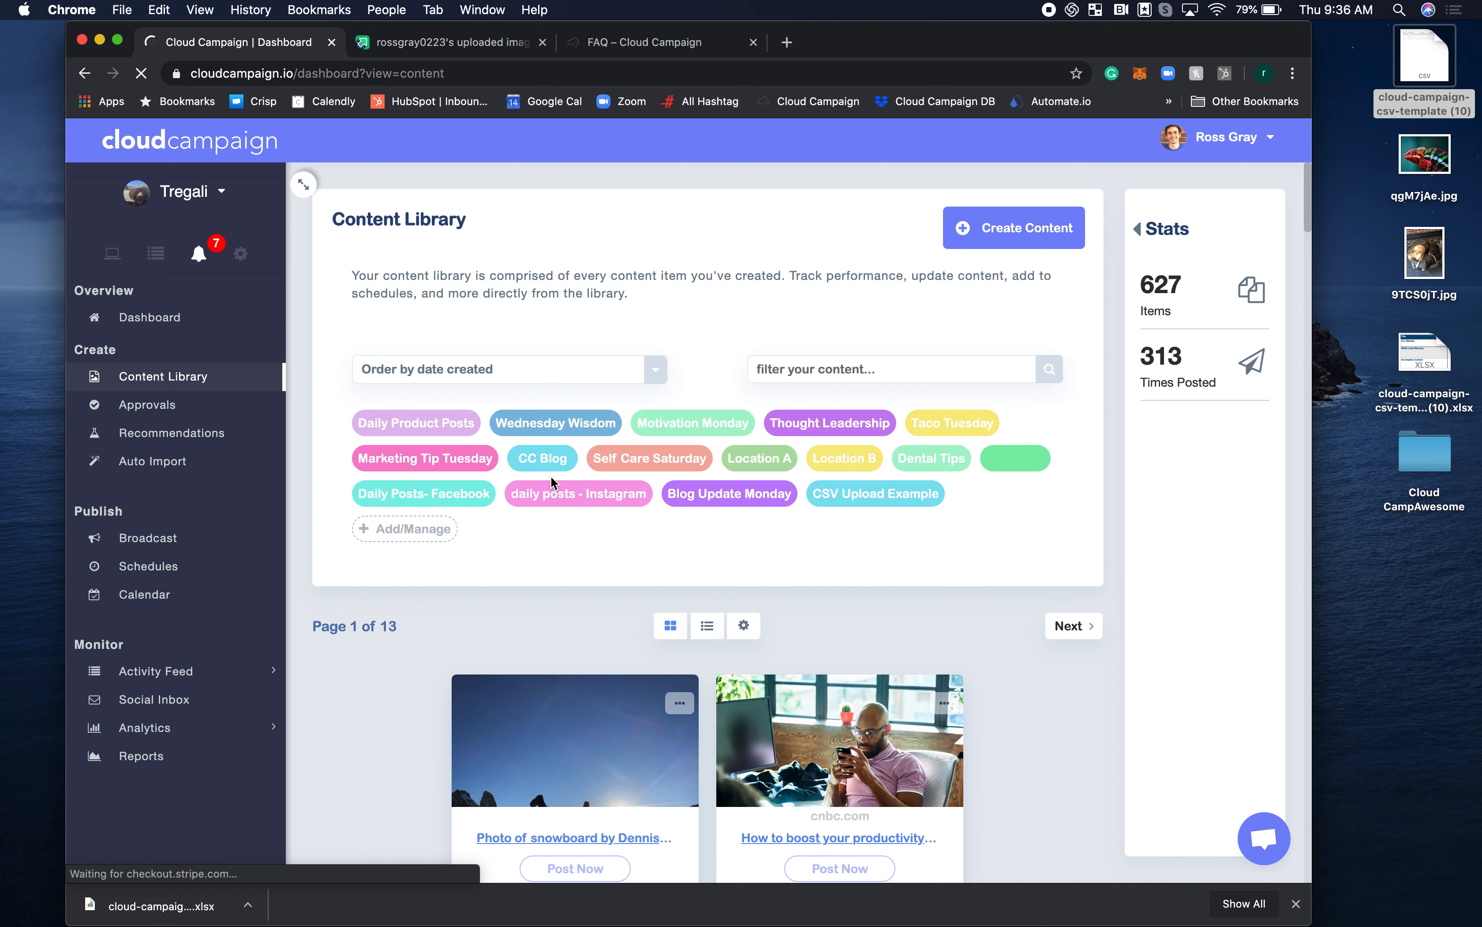
scroll(693, 579, down, 1)
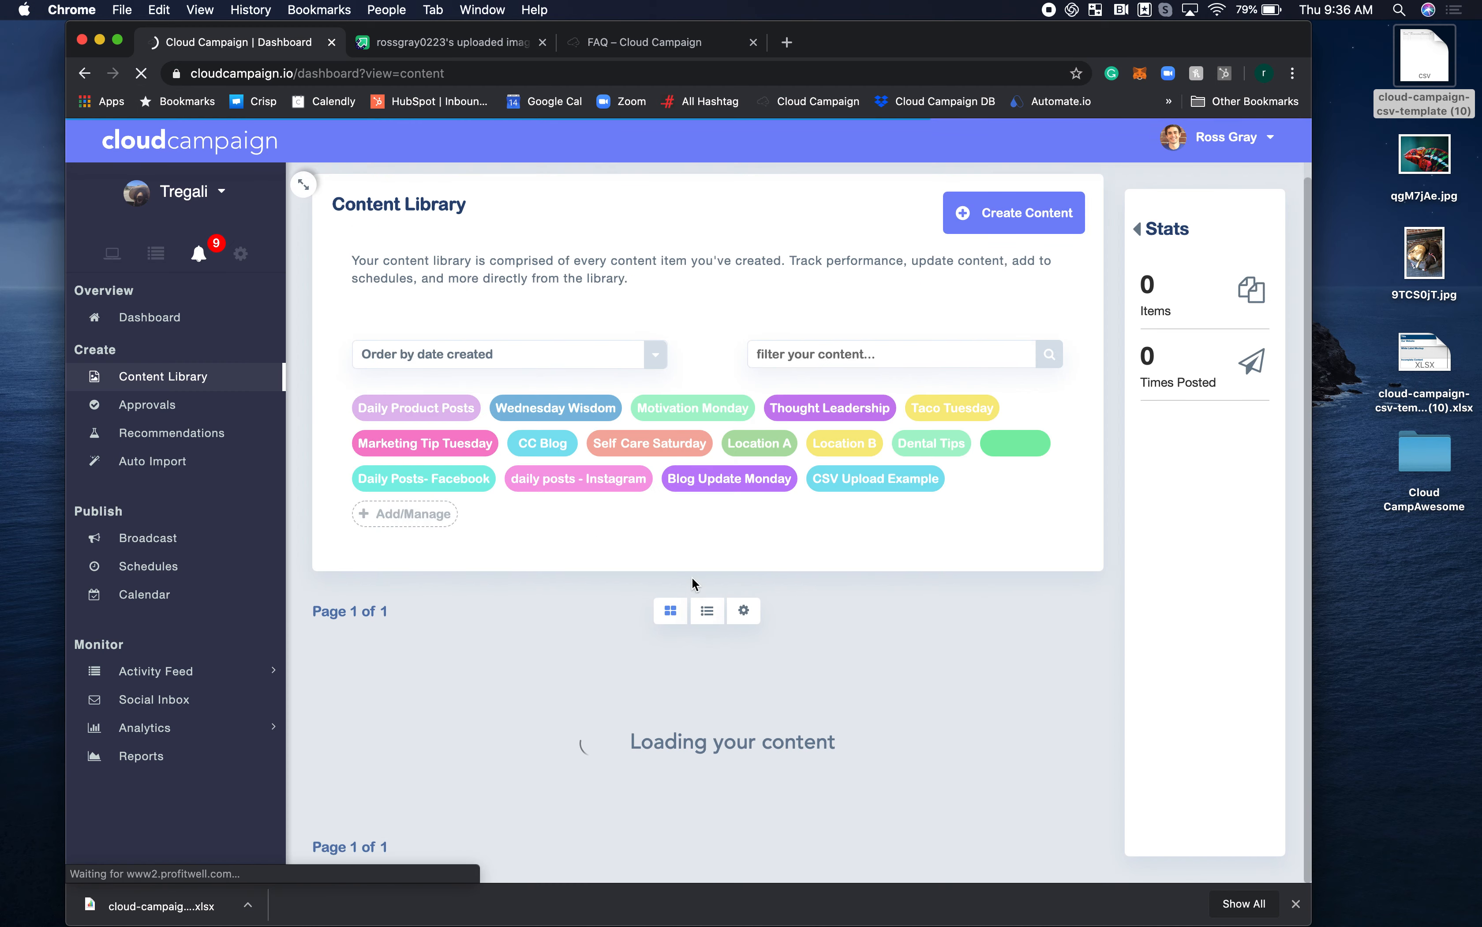
scroll(692, 585, down, 5)
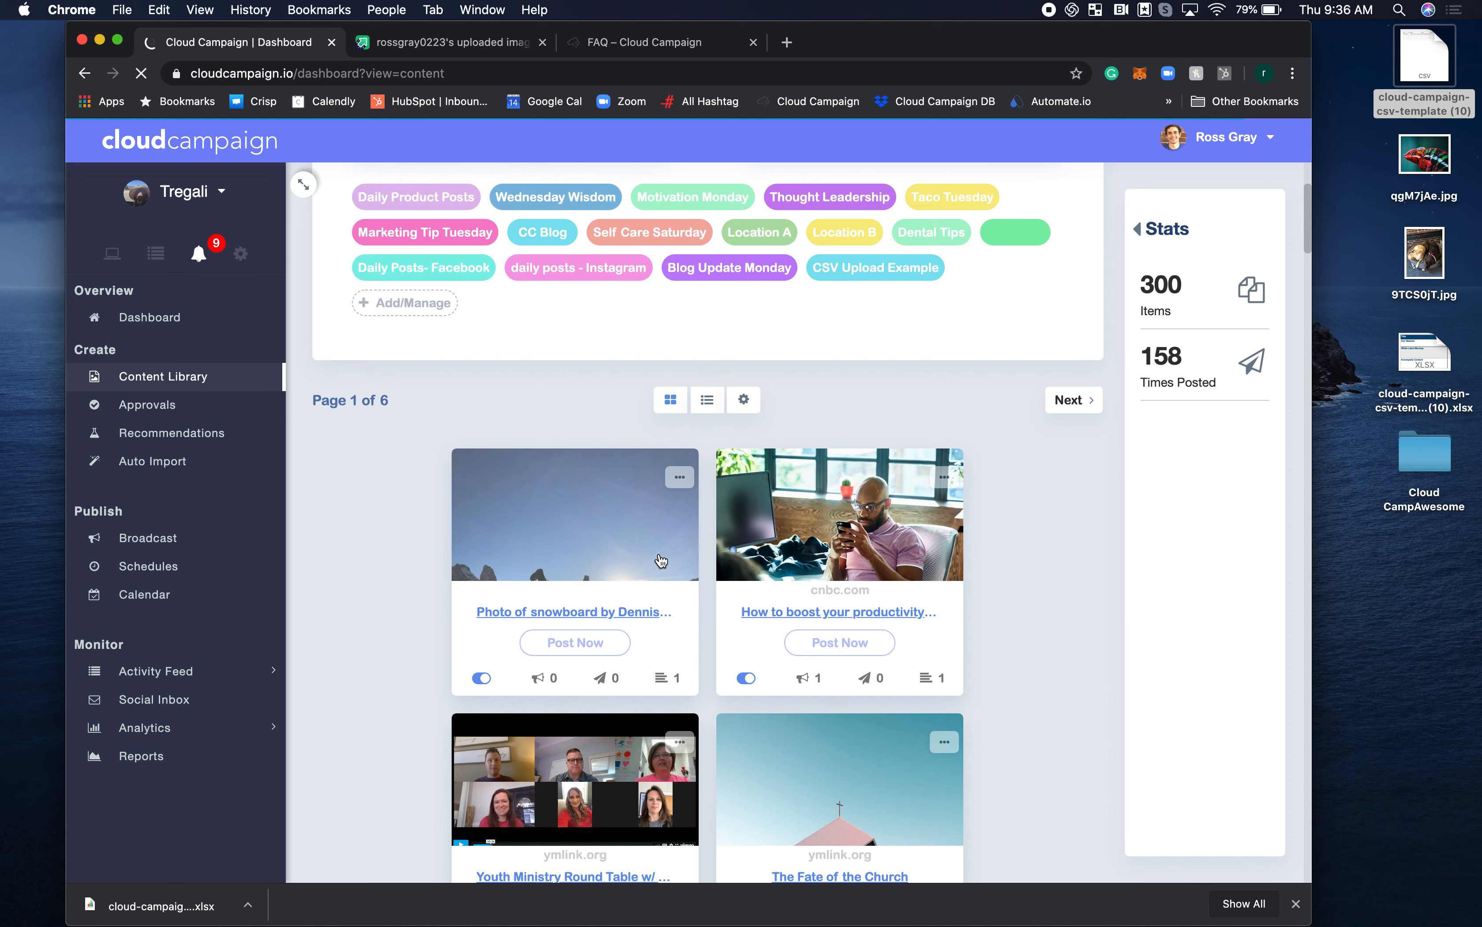
Open the newest content item and check its caption, image, category tag and comment.
click(586, 512)
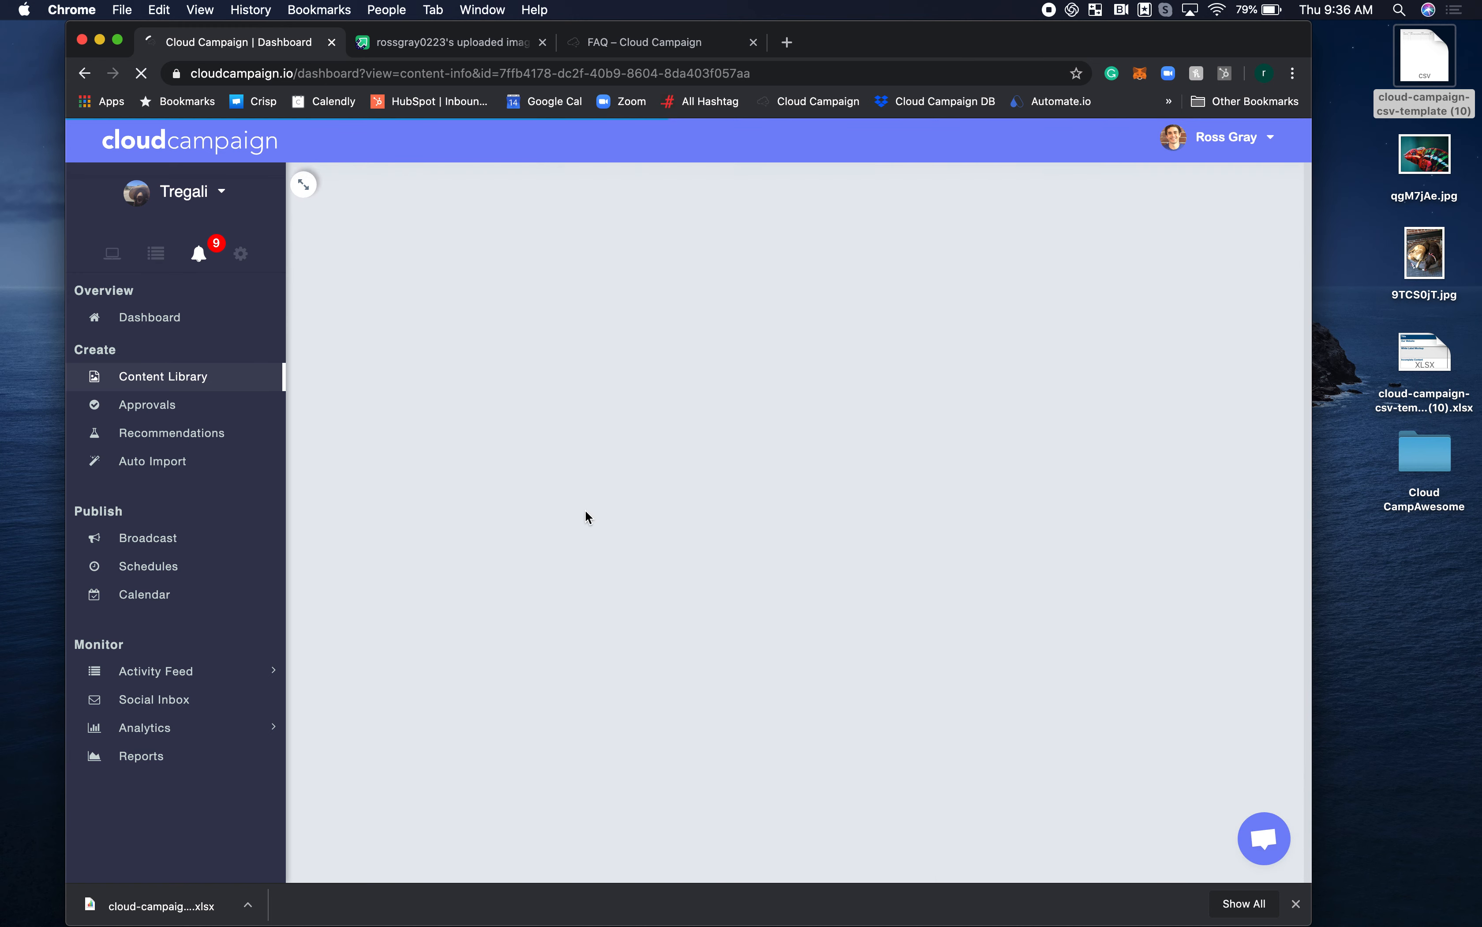
drag(585, 314, 402, 313)
click(536, 279)
scroll(586, 433, down, 3)
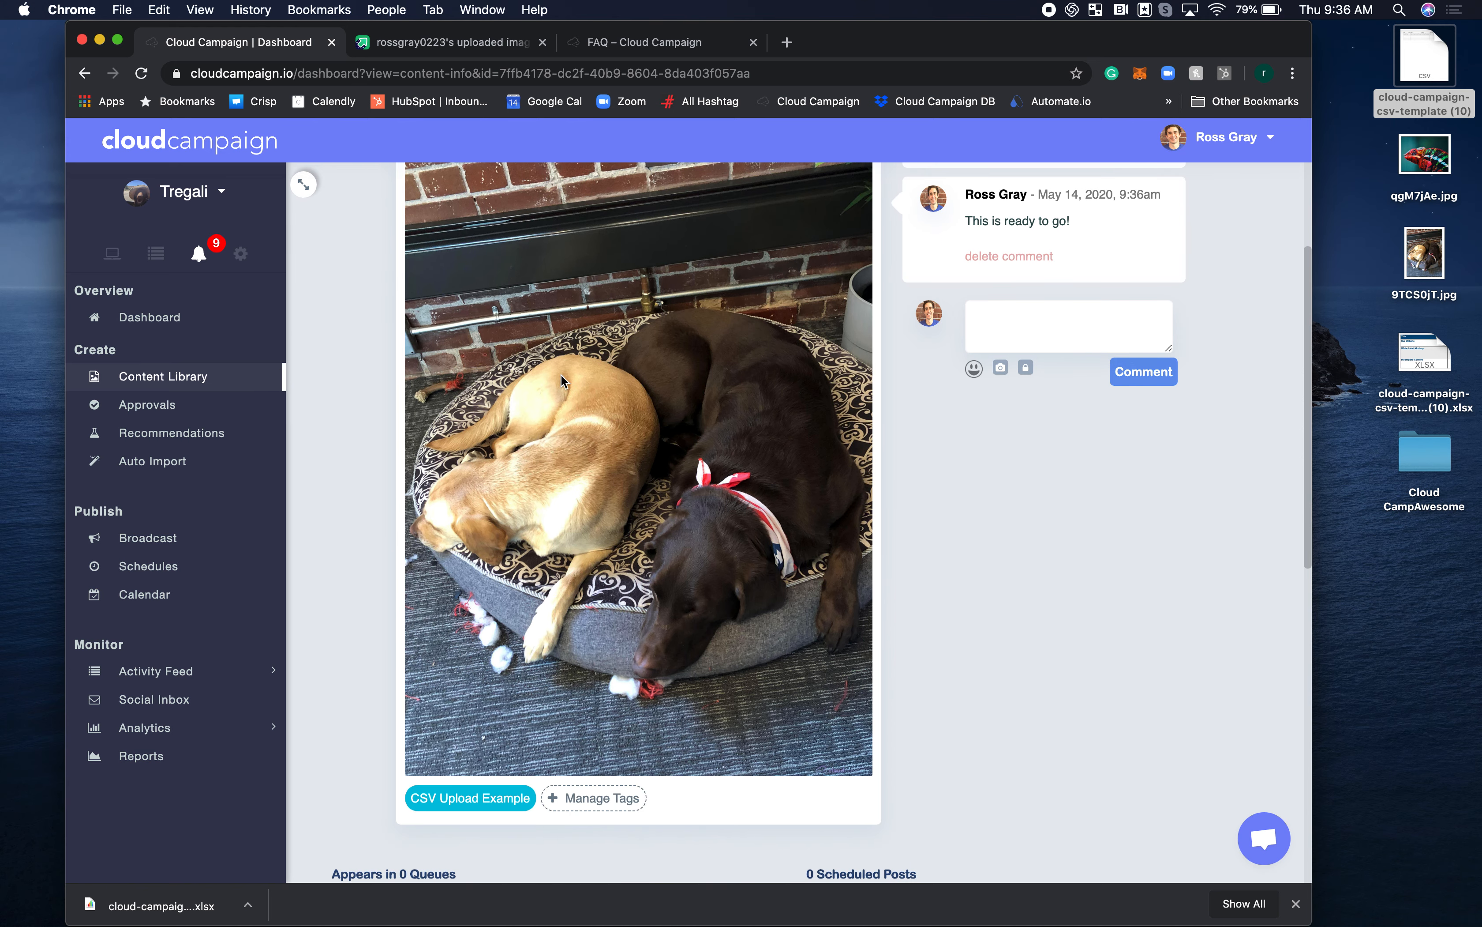
Switch to the Master View and add the desktop cloud-campaign-csv-template (10) CSV file to a multi-brand Bulk CSV Upload.
click(216, 198)
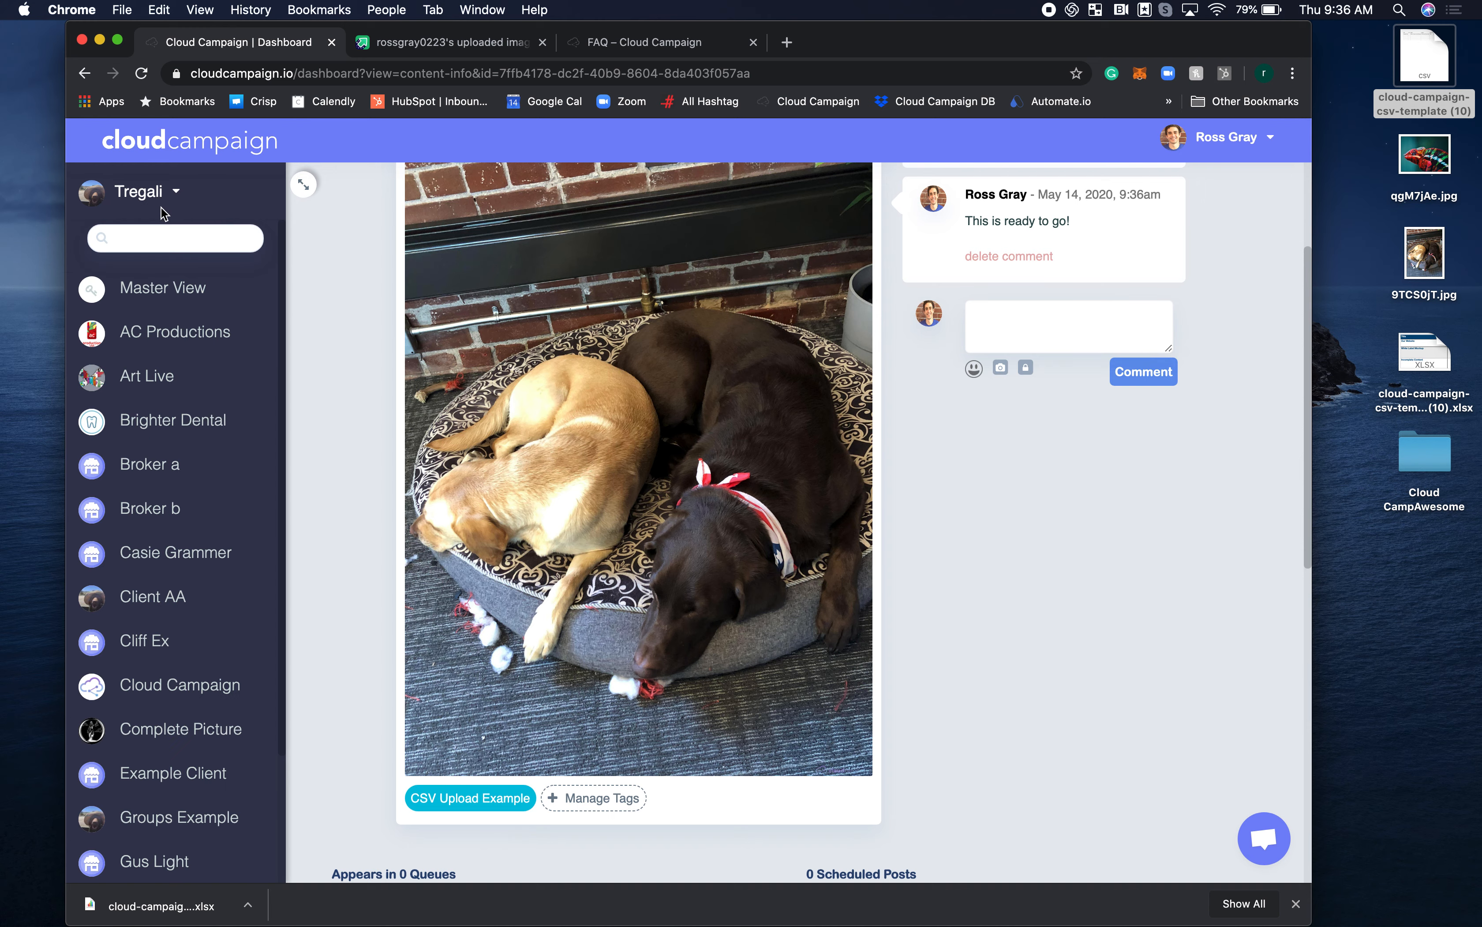
click(178, 289)
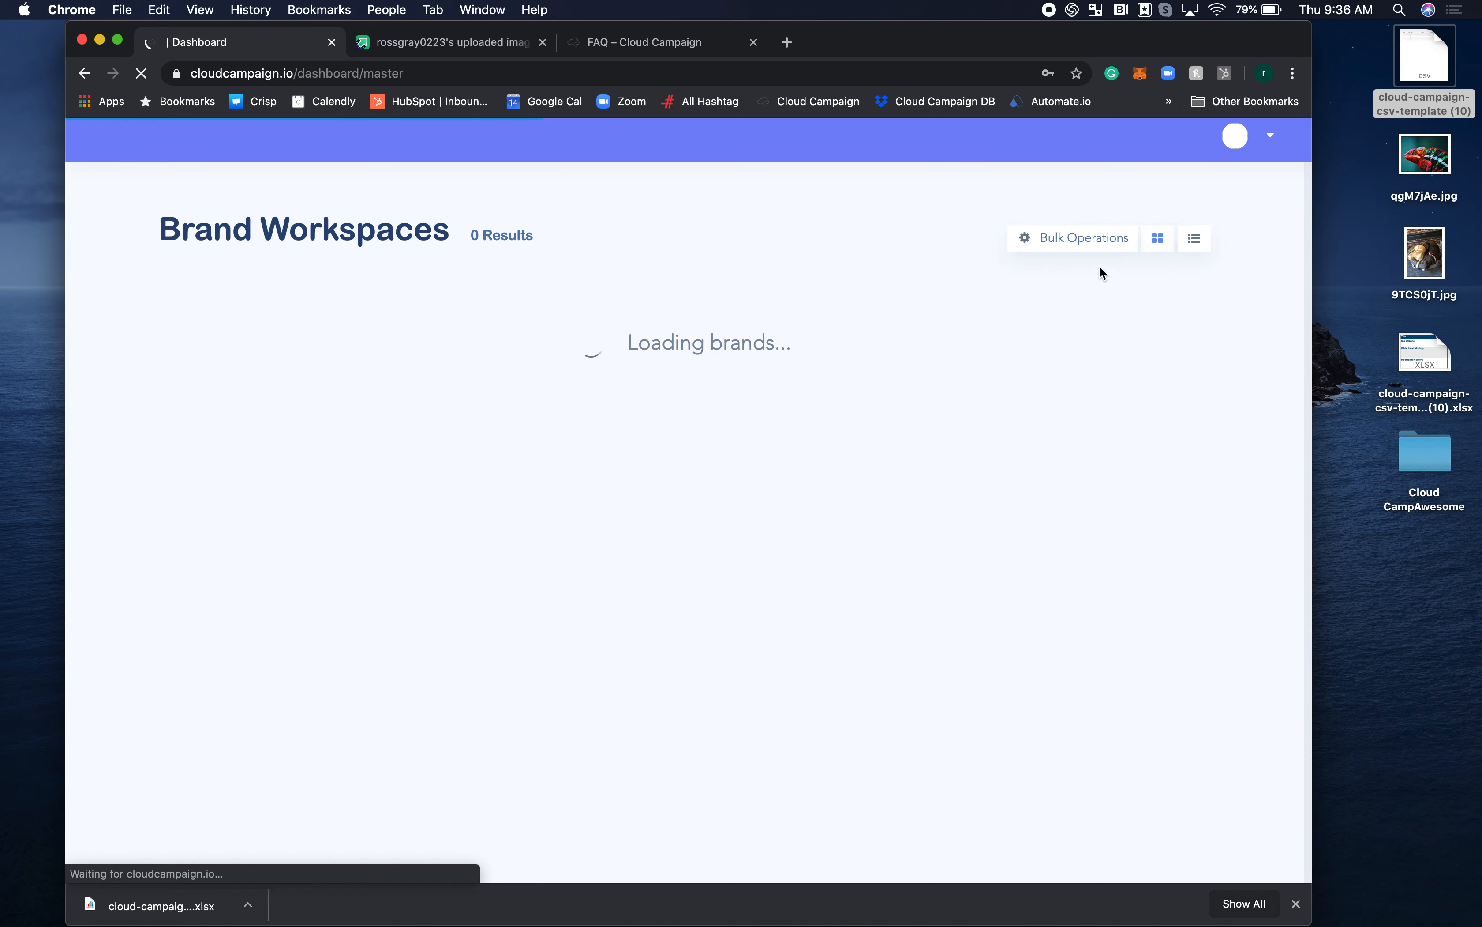
click(1075, 238)
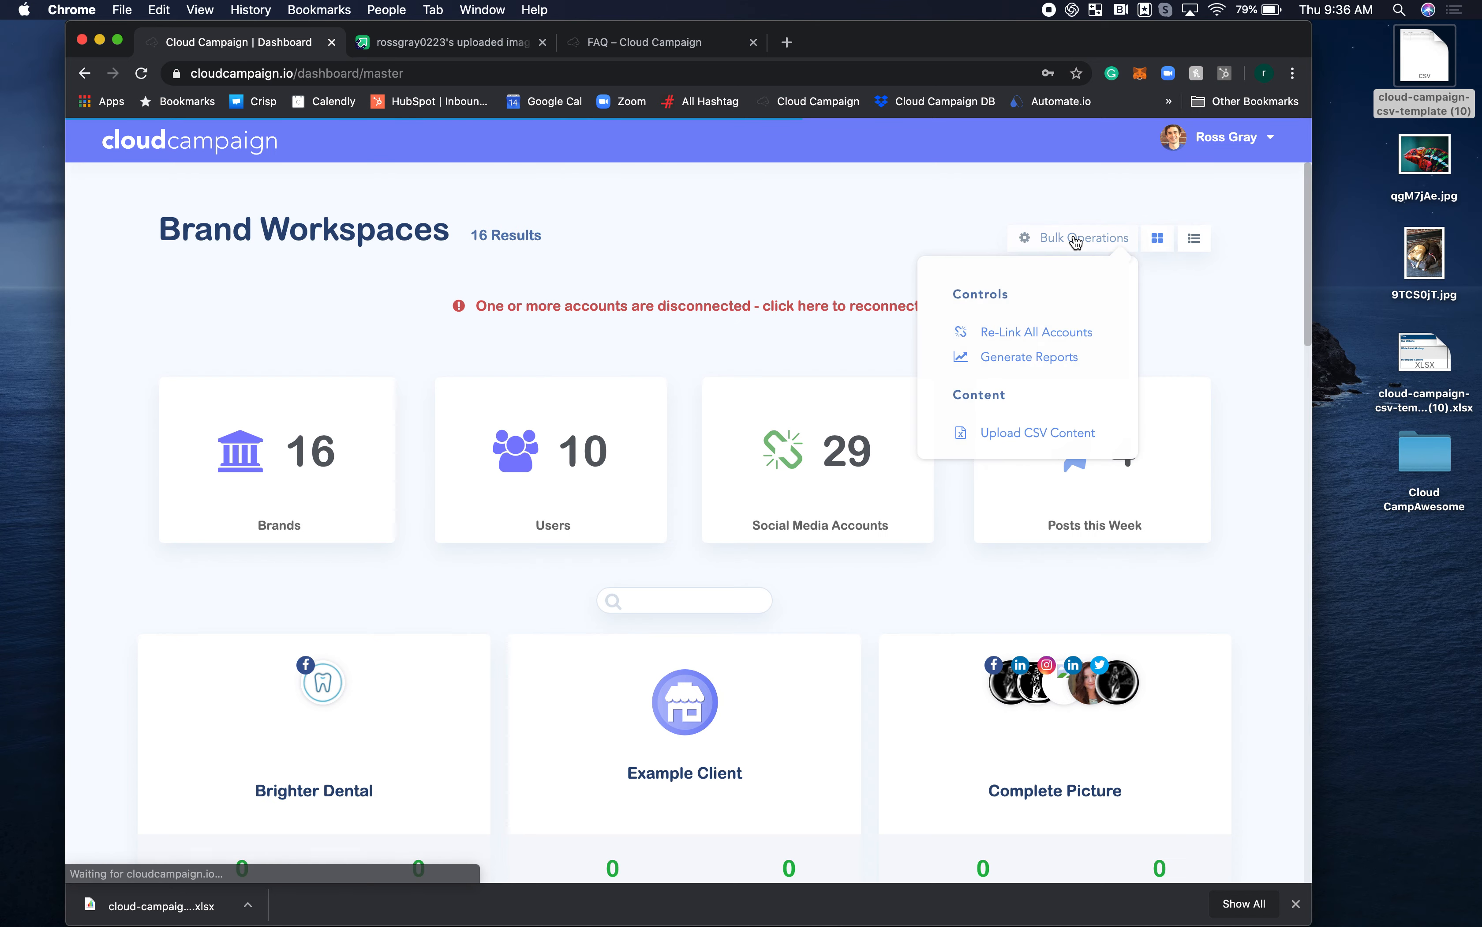
click(1032, 433)
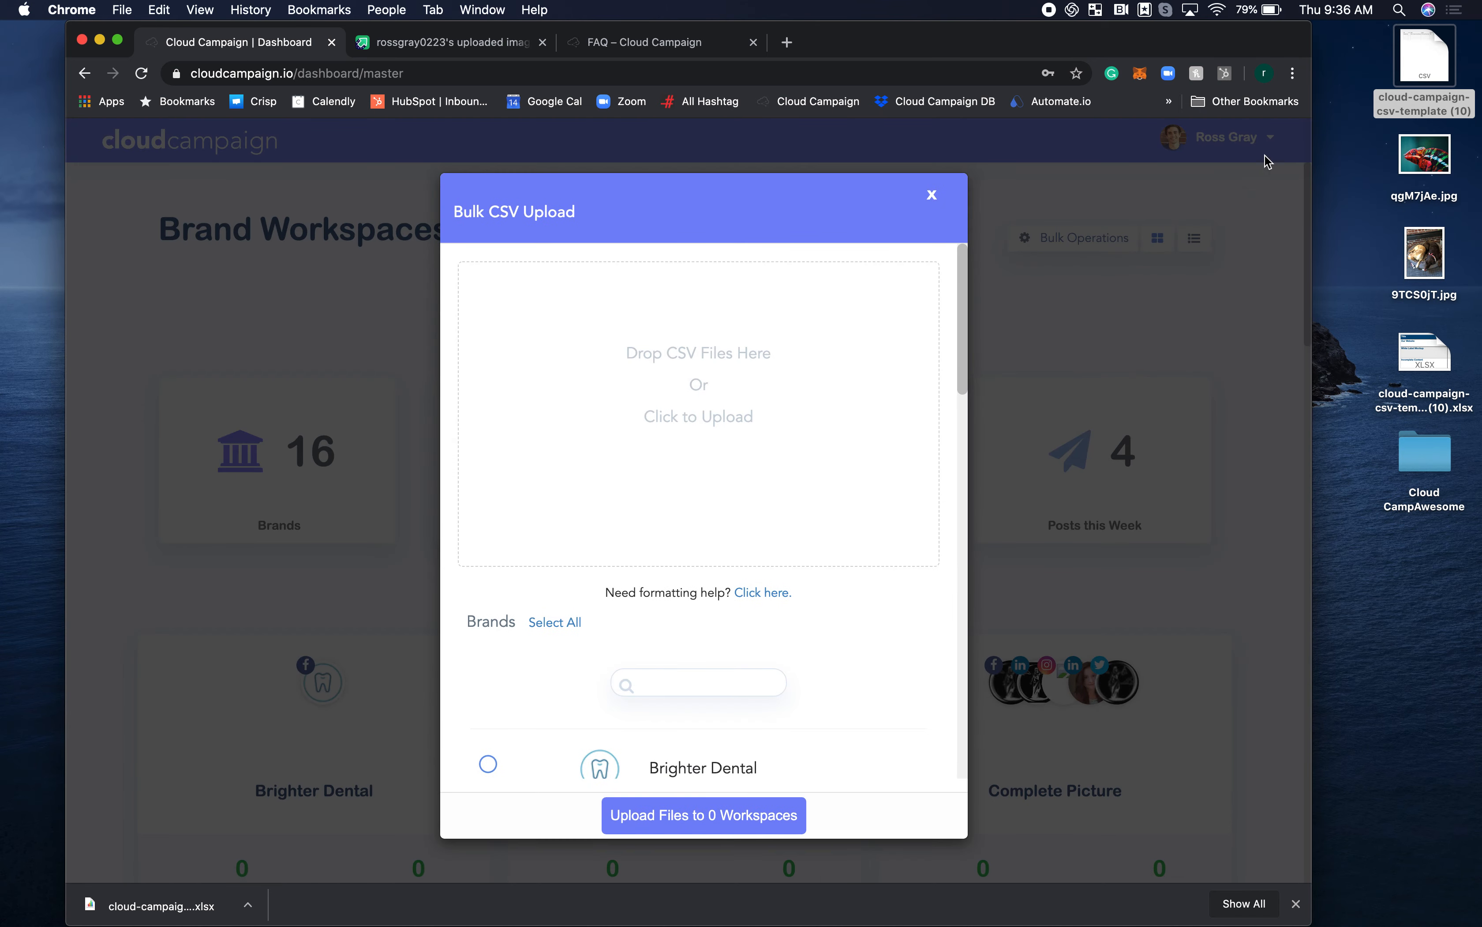
drag(1426, 64, 647, 489)
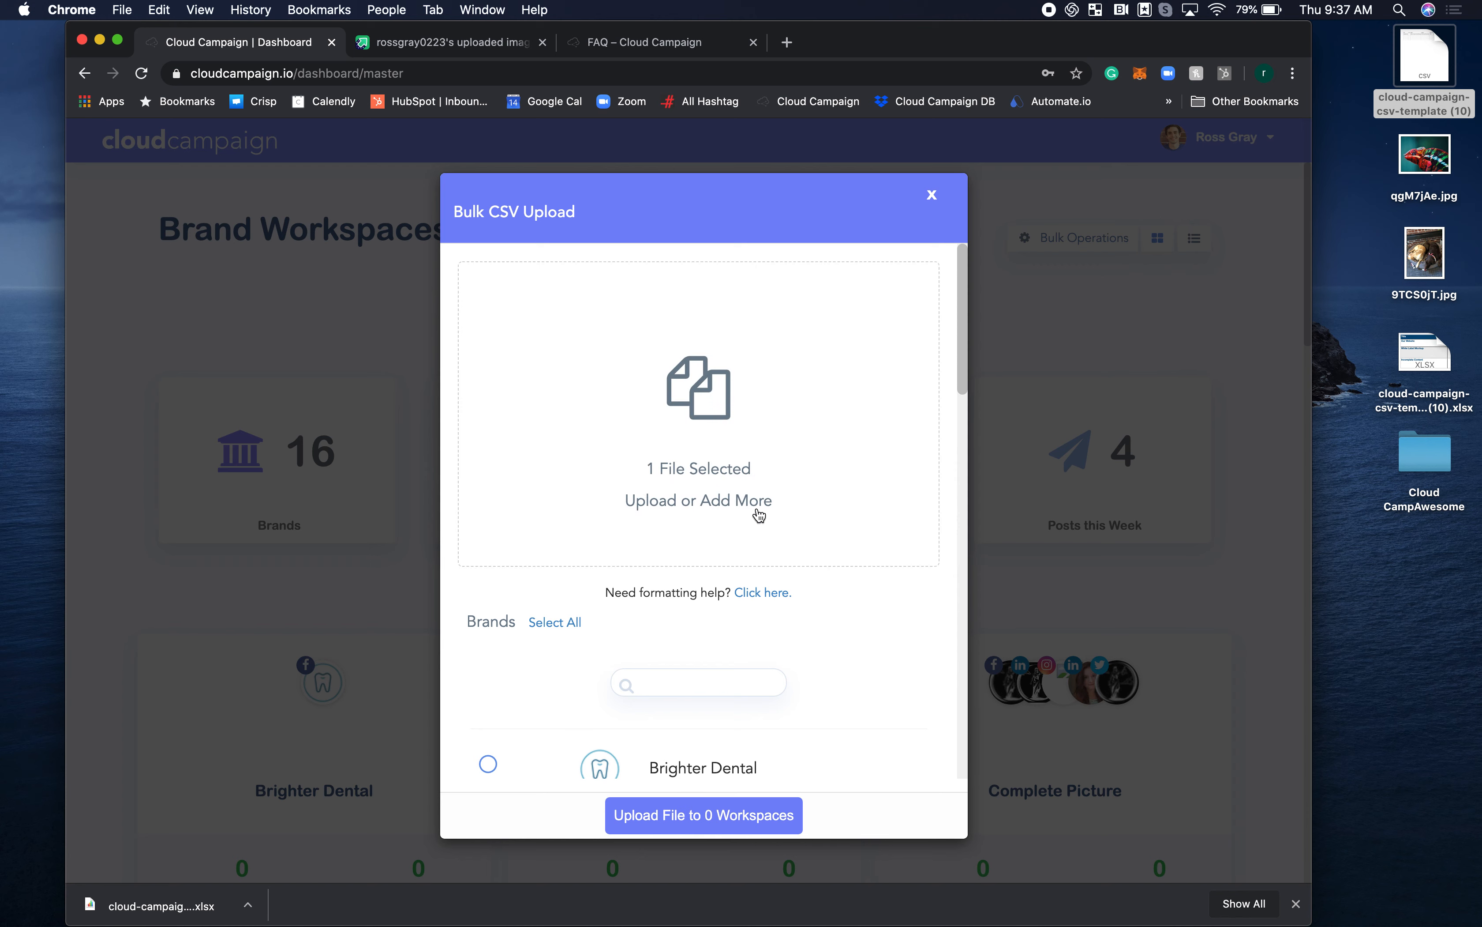
Select the Brighter Dental, Example Client and Complete Picture brands as destinations for the CSV file.
scroll(744, 606, down, 6)
click(488, 395)
click(488, 476)
click(488, 556)
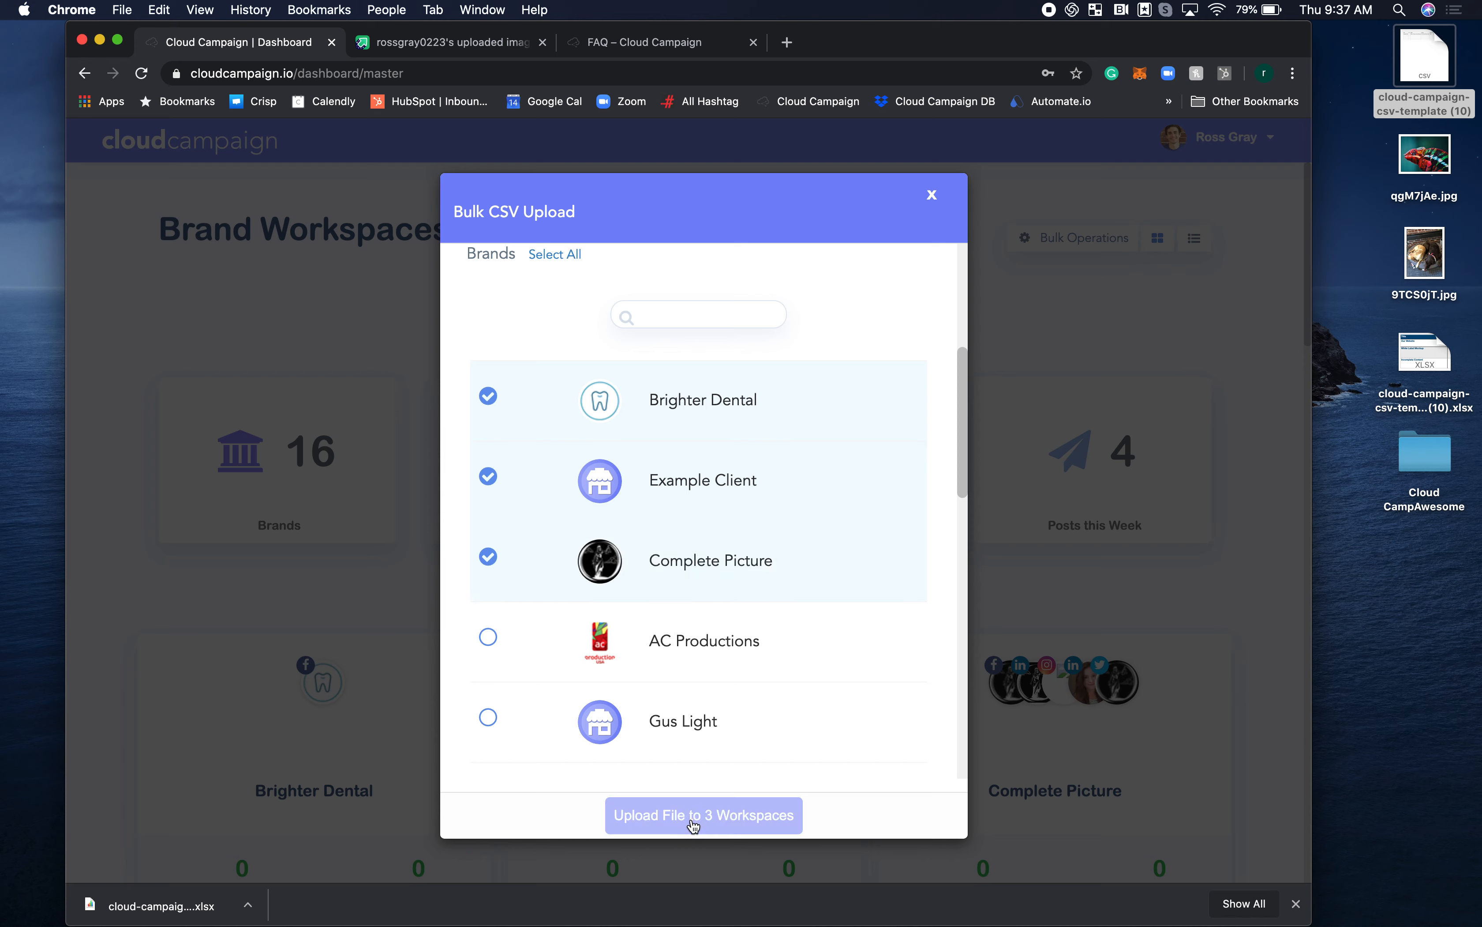